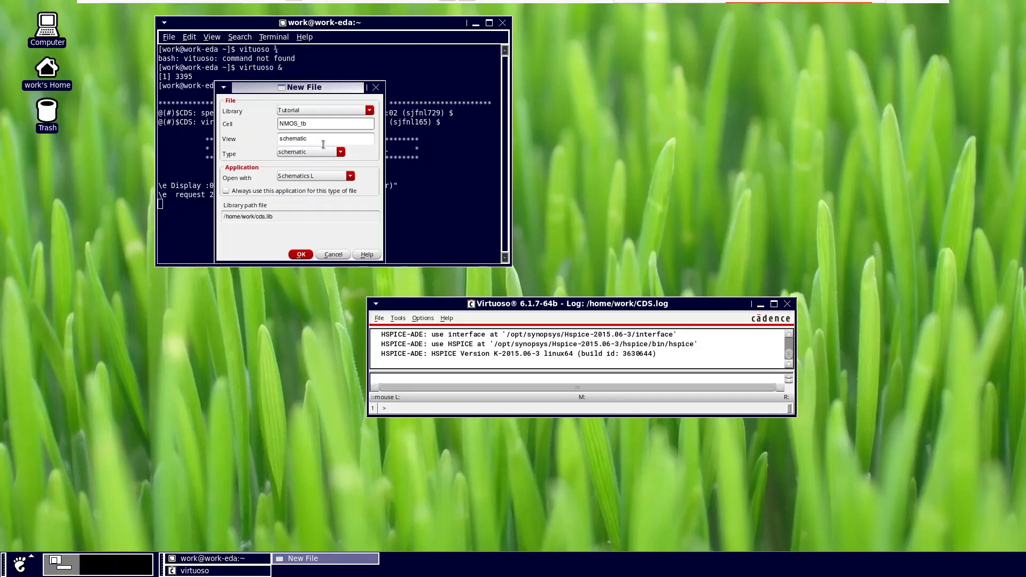
Step: Create the NMOS_tb schematic cell view in the Tutorial library and maximize its editor window
click(301, 255)
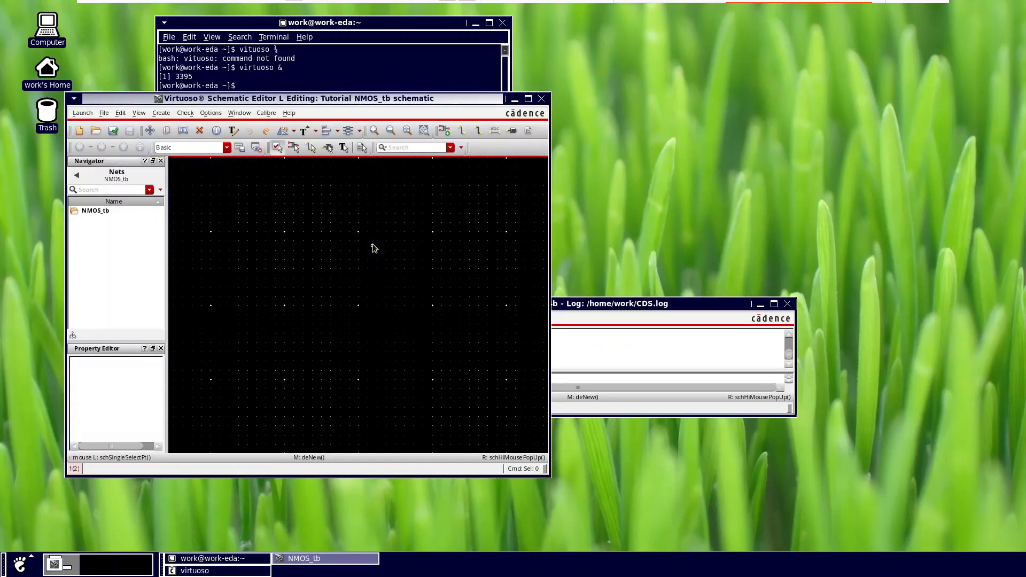
click(528, 99)
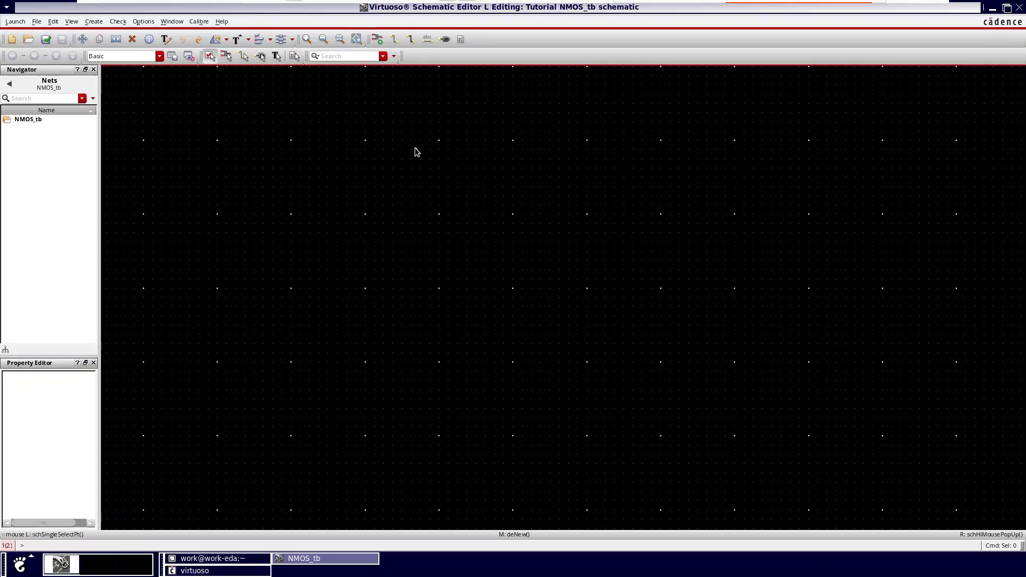
Step: Place one nmos1v symbol from the gpdk090 library near the middle of the empty schematic
click(380, 41)
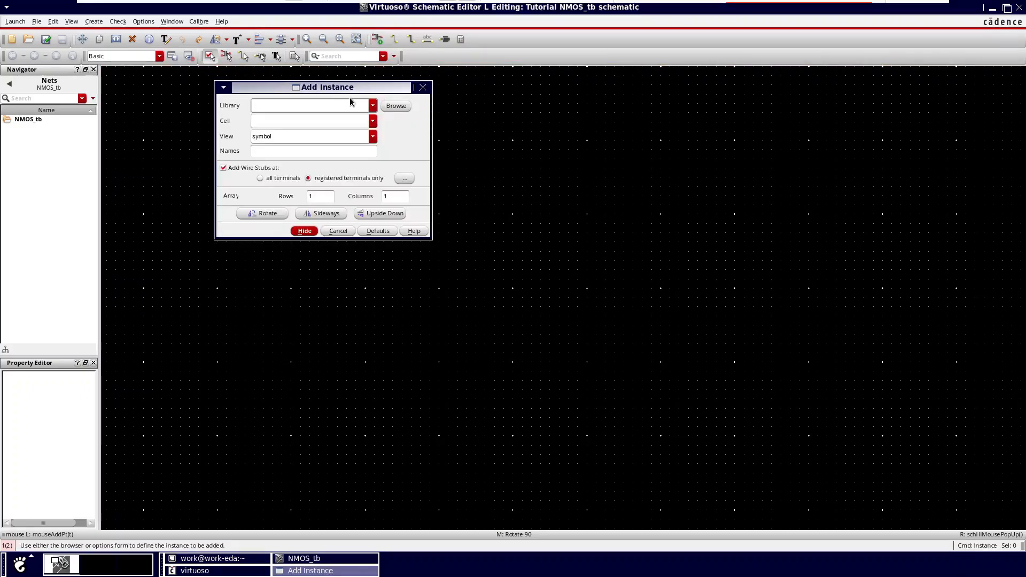
click(423, 87)
click(378, 42)
drag(348, 90, 370, 168)
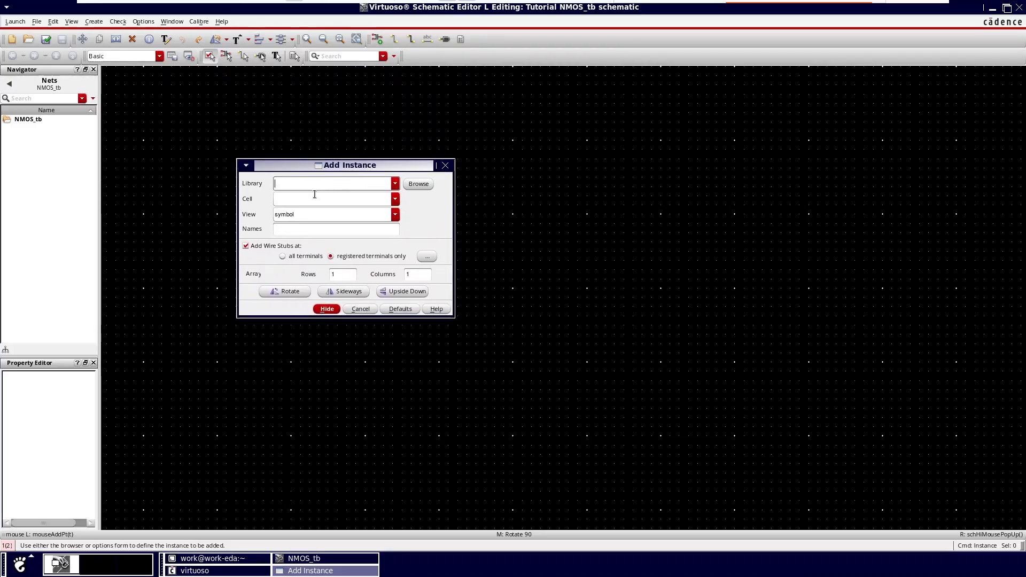
click(397, 187)
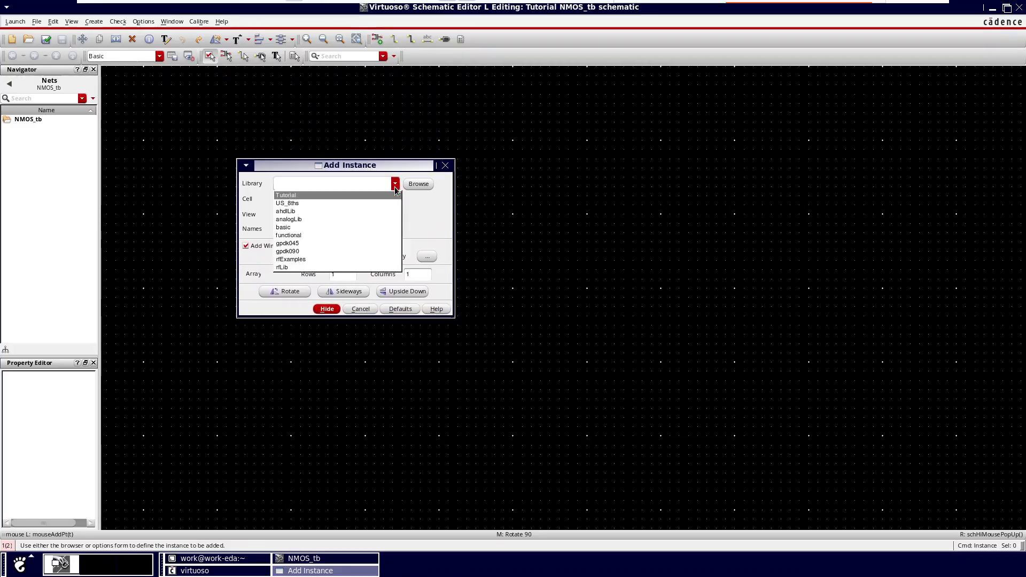
click(300, 252)
click(303, 198)
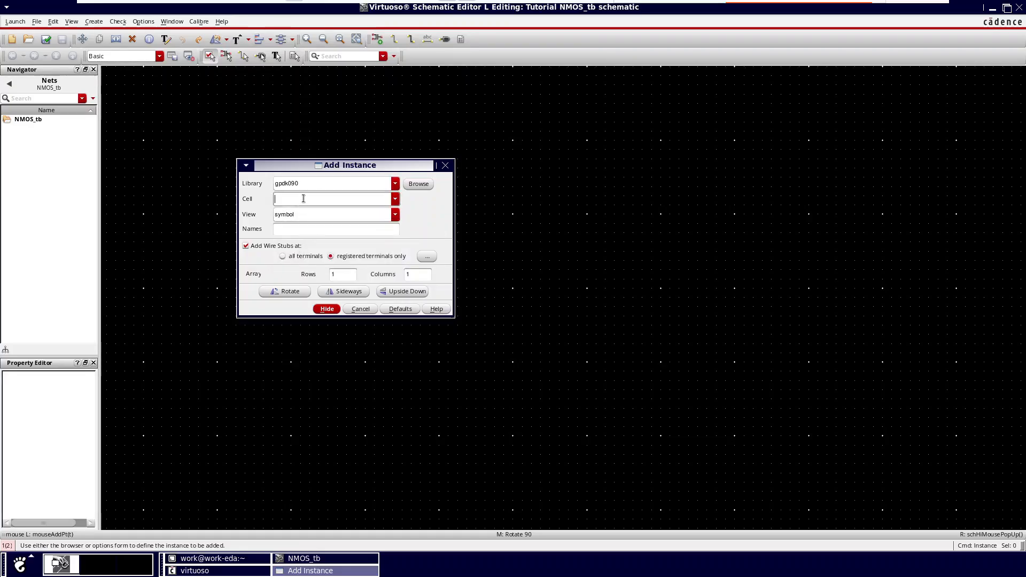
text(n)
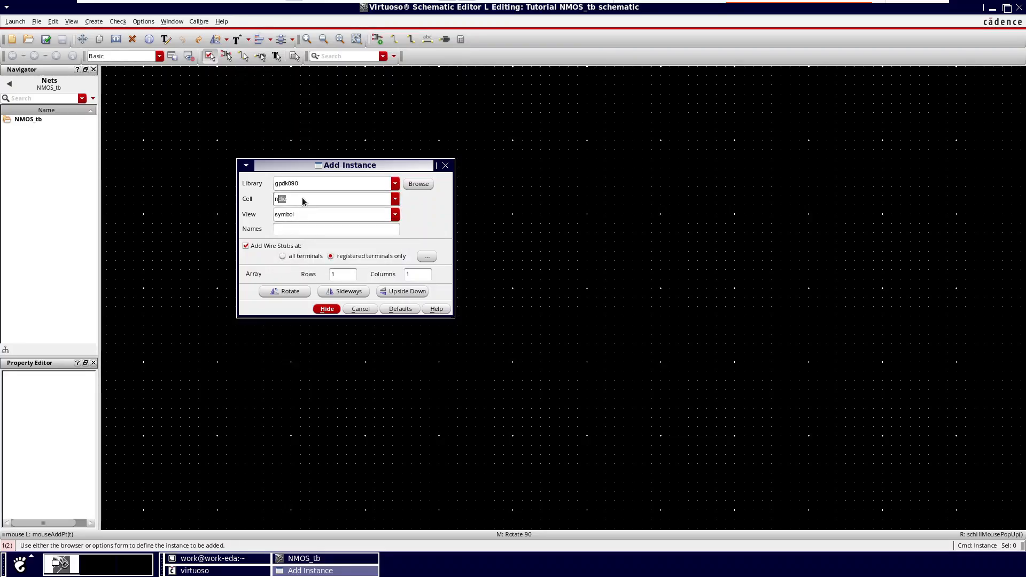
text(mos1v)
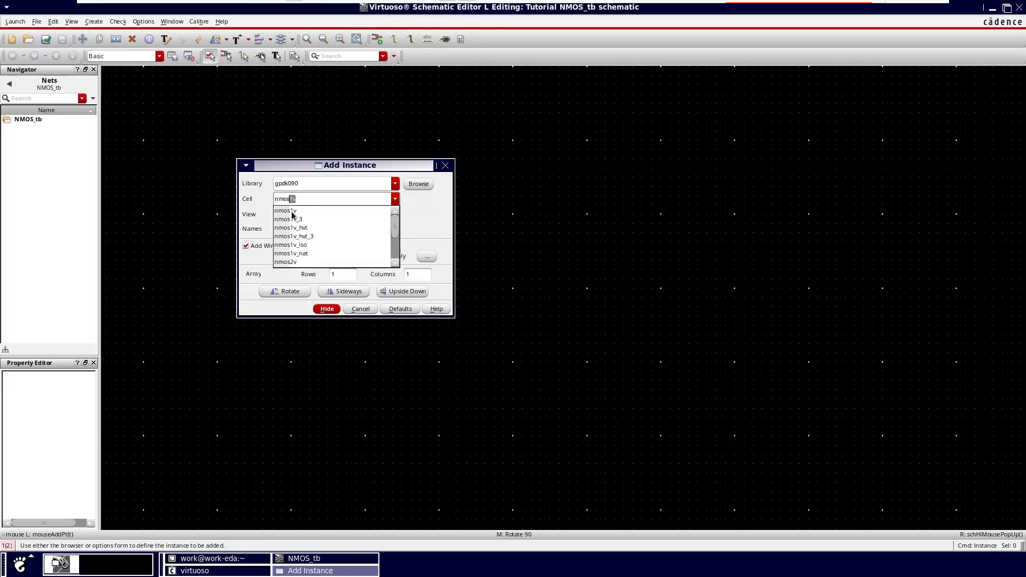
click(292, 212)
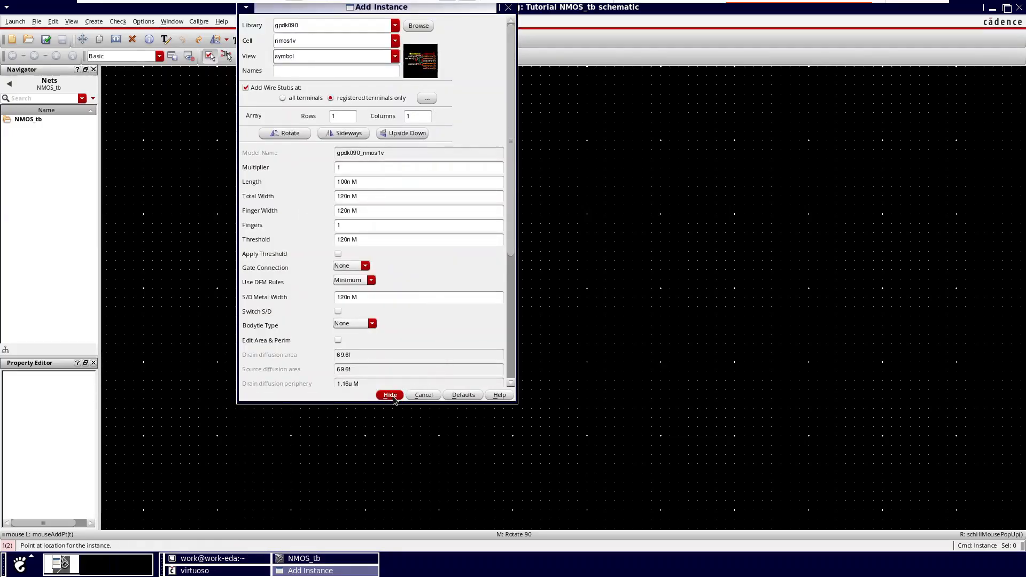
click(393, 398)
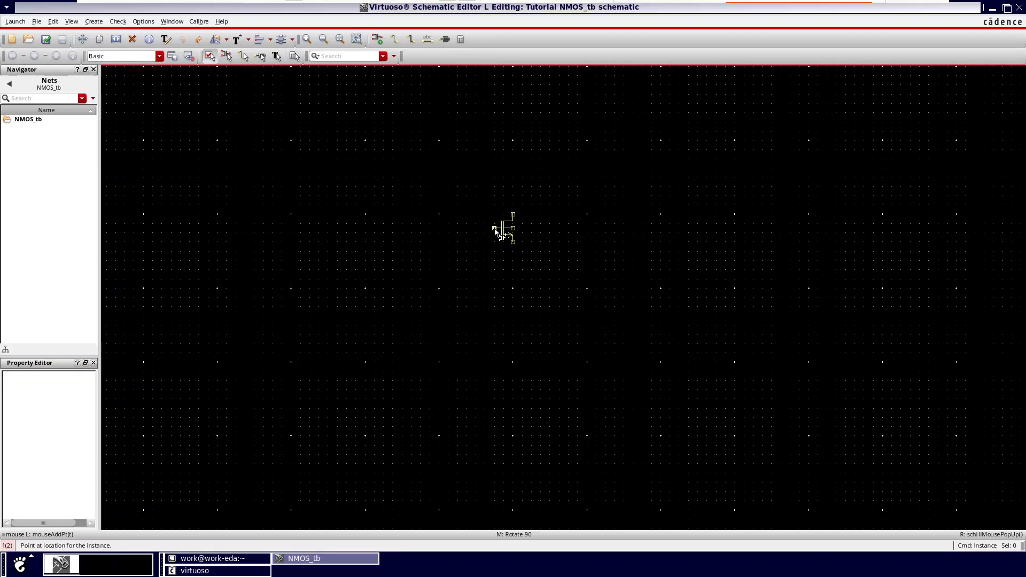
click(495, 230)
key(Escape)
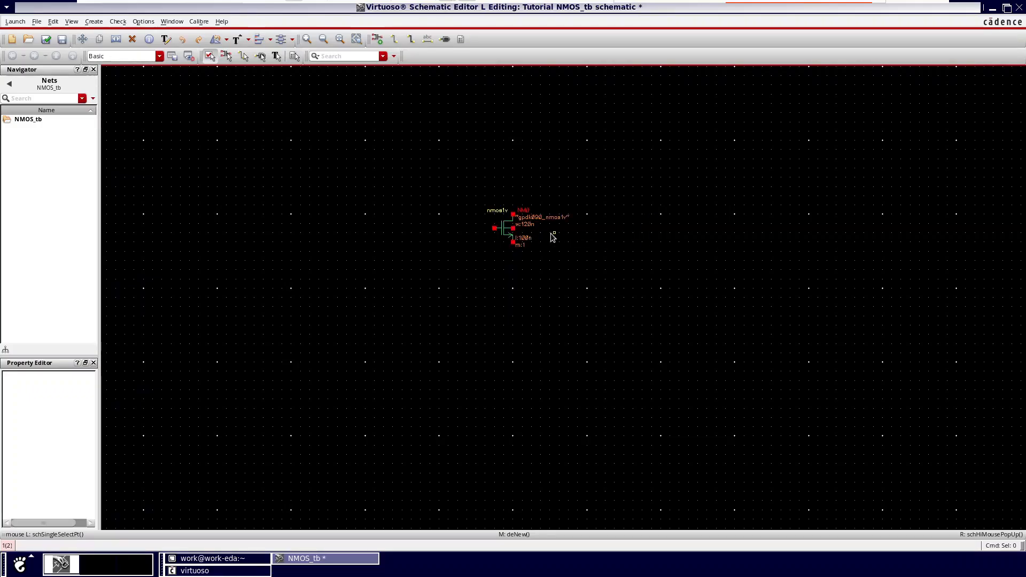
Step: Place two vdc sources from analogLib, one to the left of the transistor and one above and left of it
scroll(517, 230, up, 1)
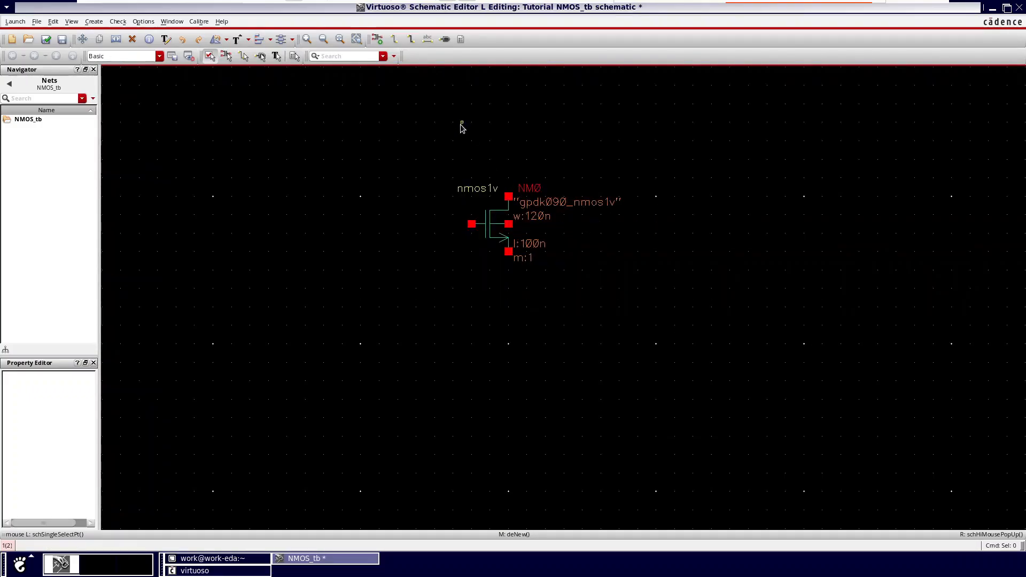
click(383, 43)
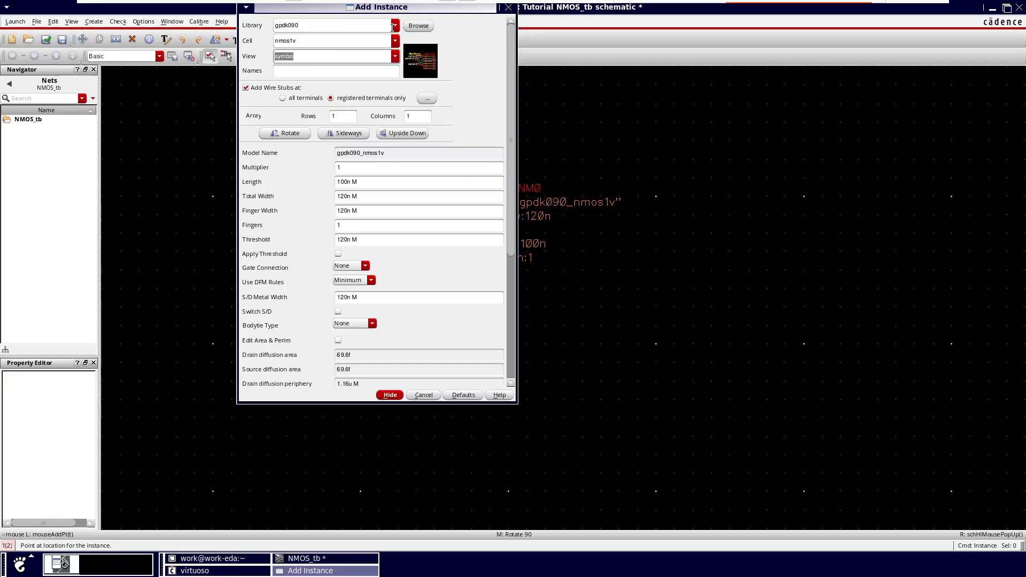
drag(422, 11, 385, 109)
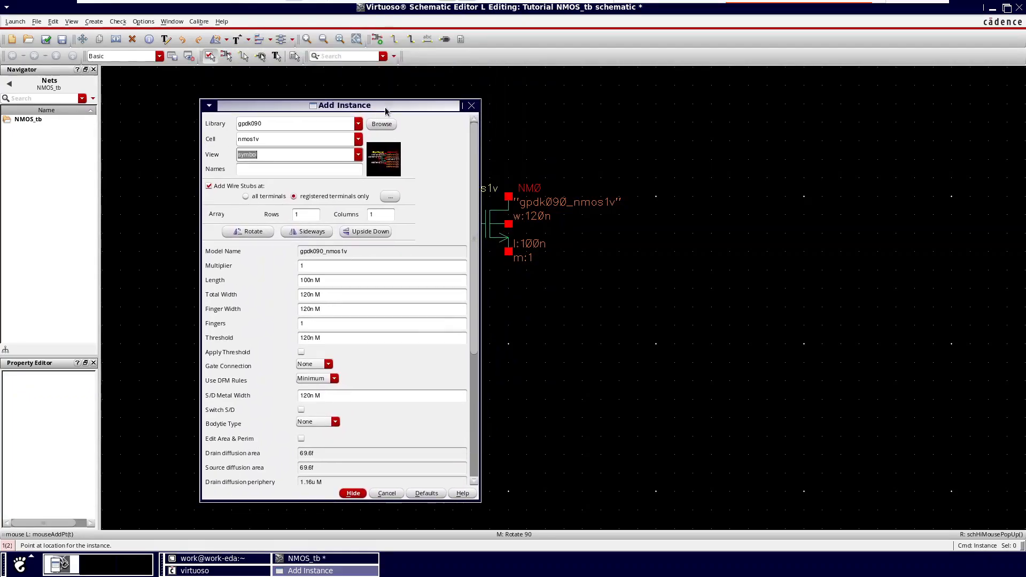
click(358, 124)
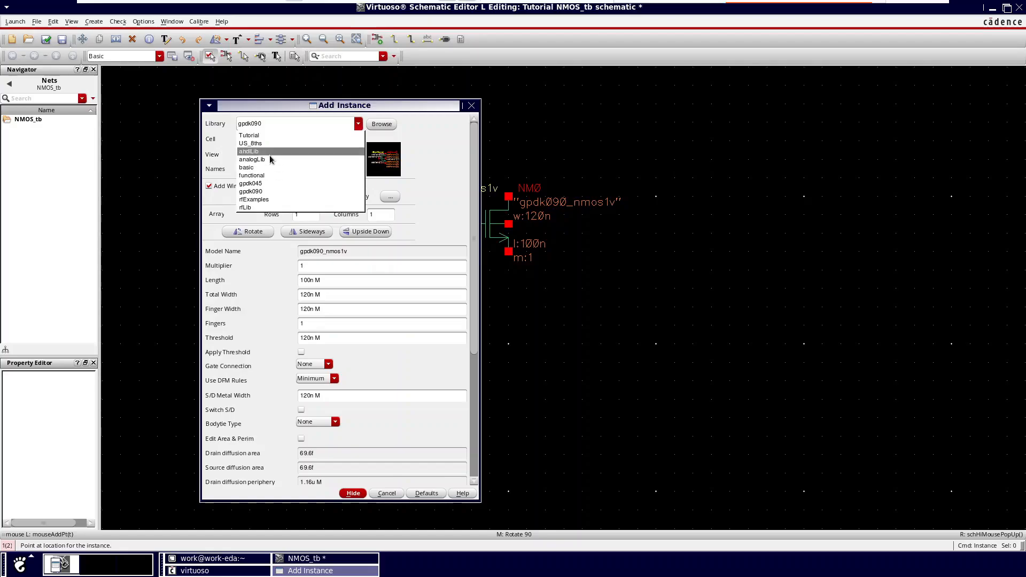
click(266, 160)
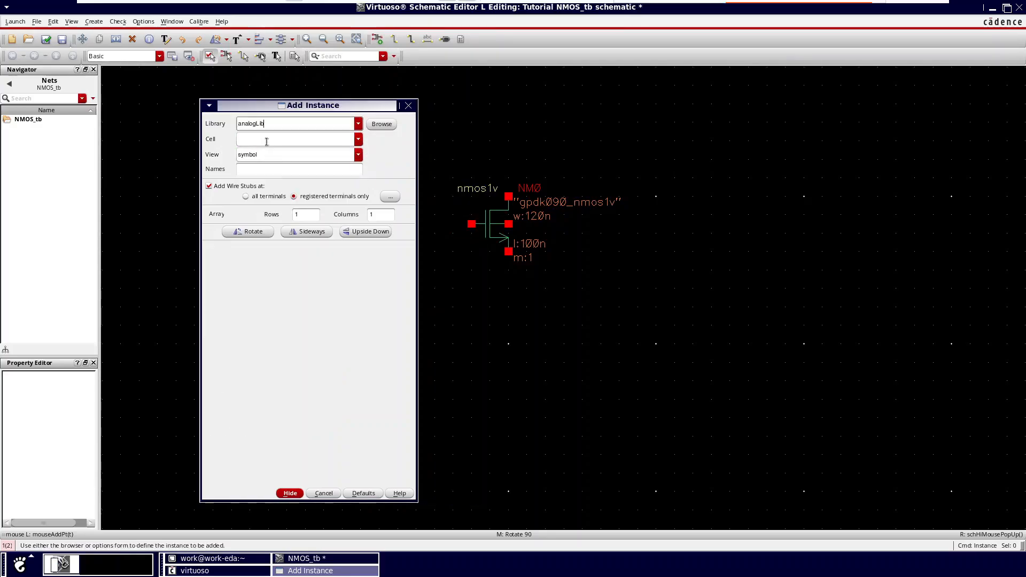
click(264, 140)
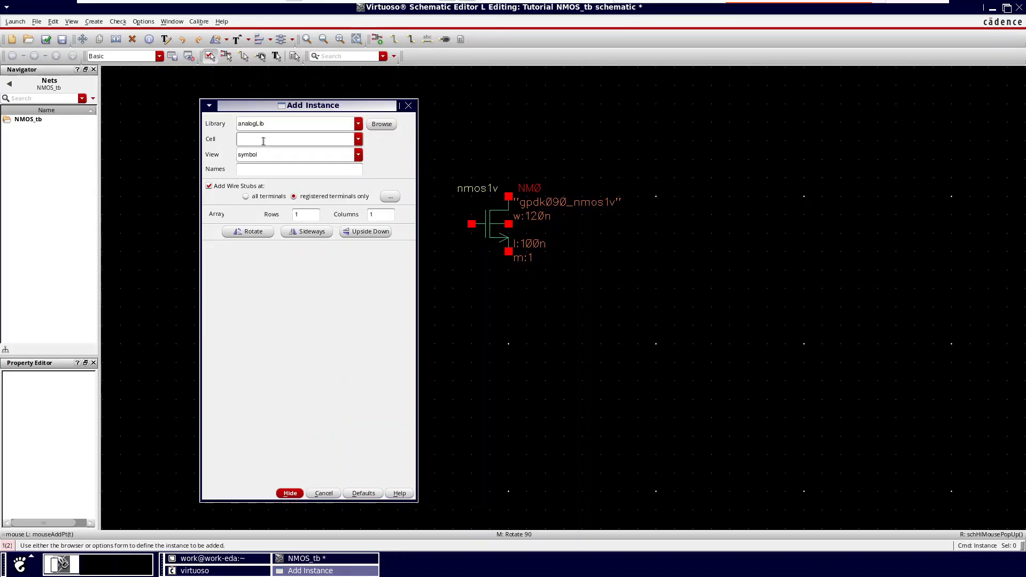
text(vdc)
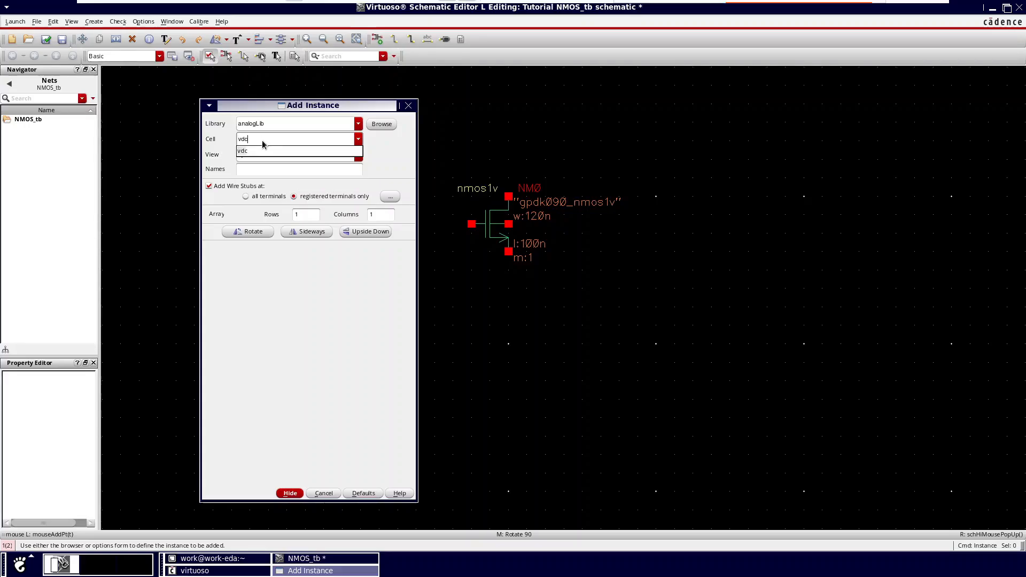
click(253, 150)
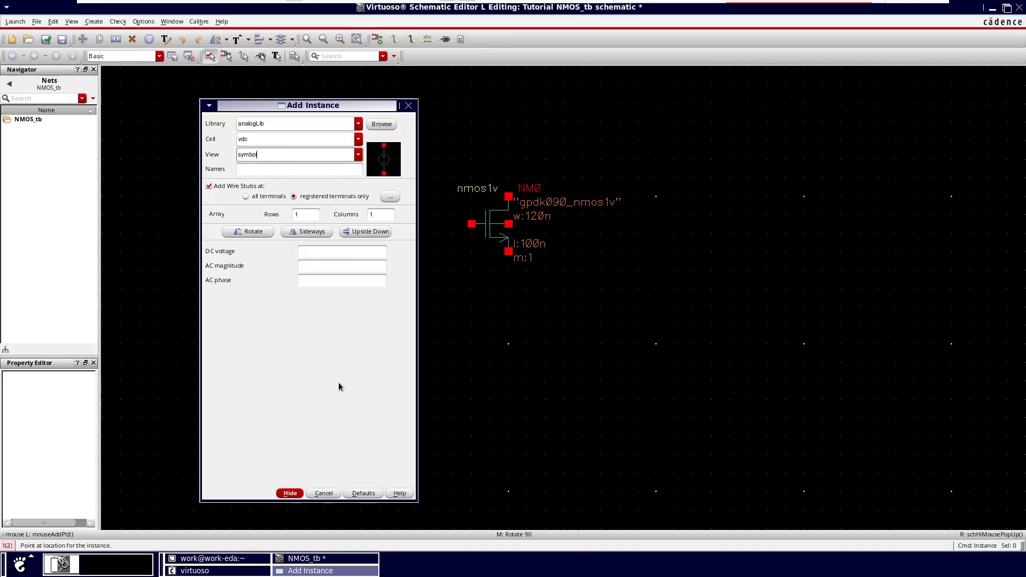
click(290, 494)
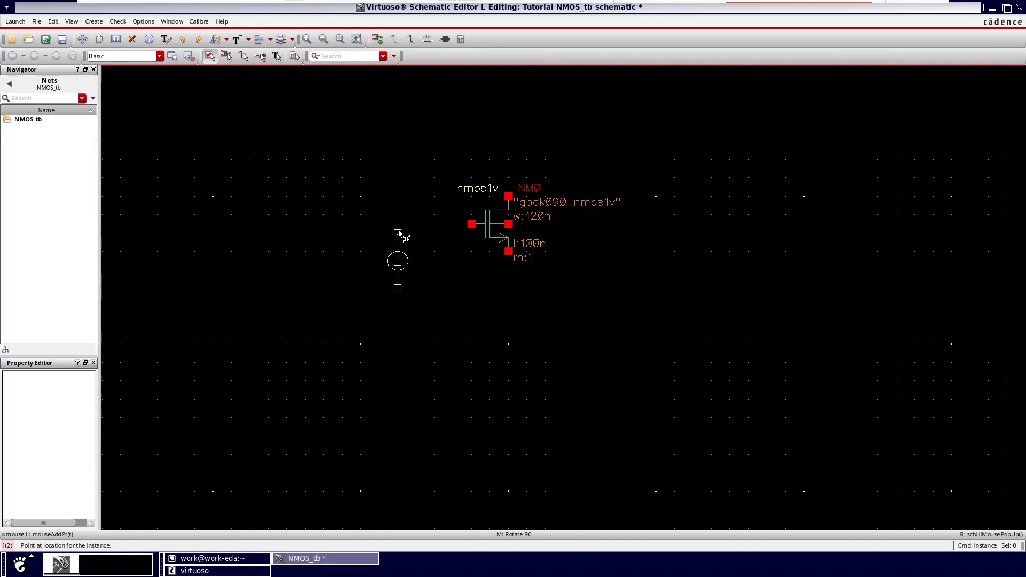
click(398, 234)
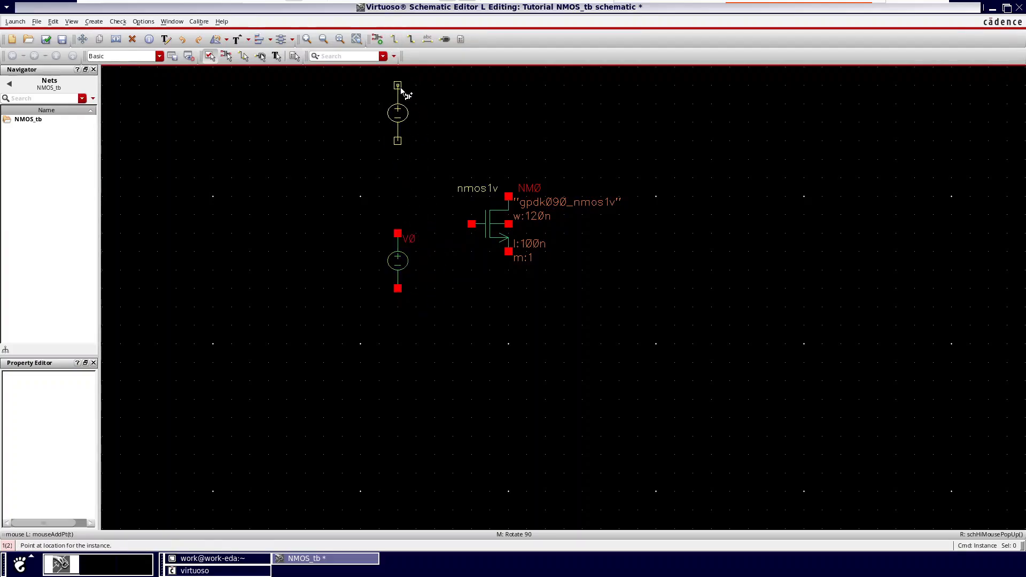
click(407, 95)
key(Escape)
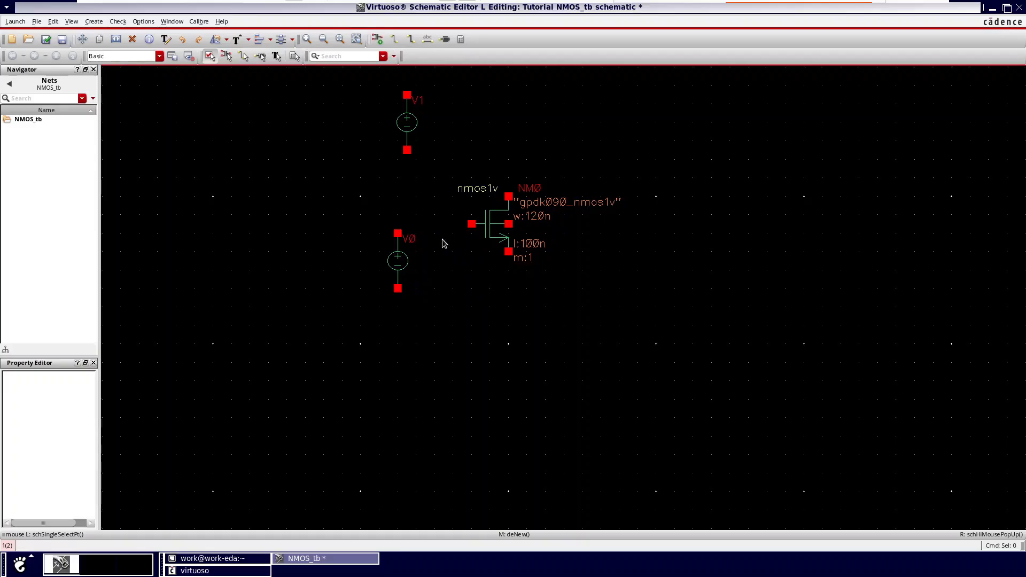
Step: Wire the transistor's gate to the positive terminal of the lower vdc source
ctrl+scroll(443, 243, up, 1)
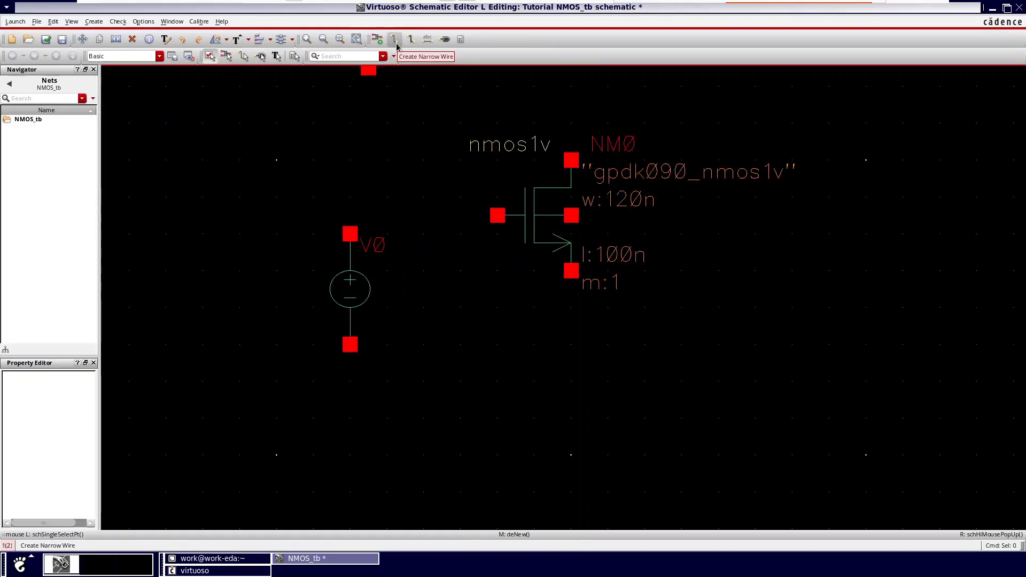
click(396, 43)
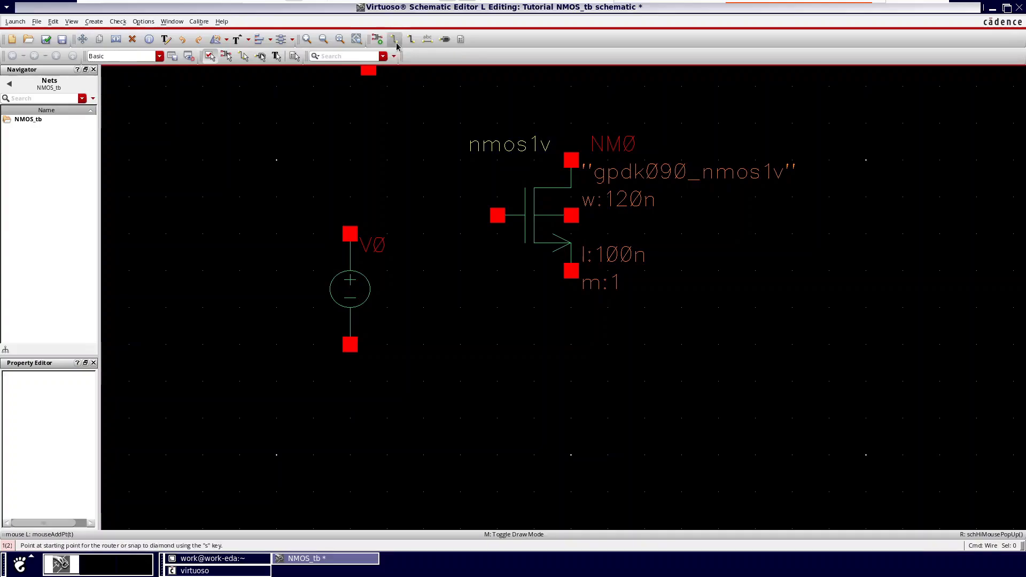
click(498, 216)
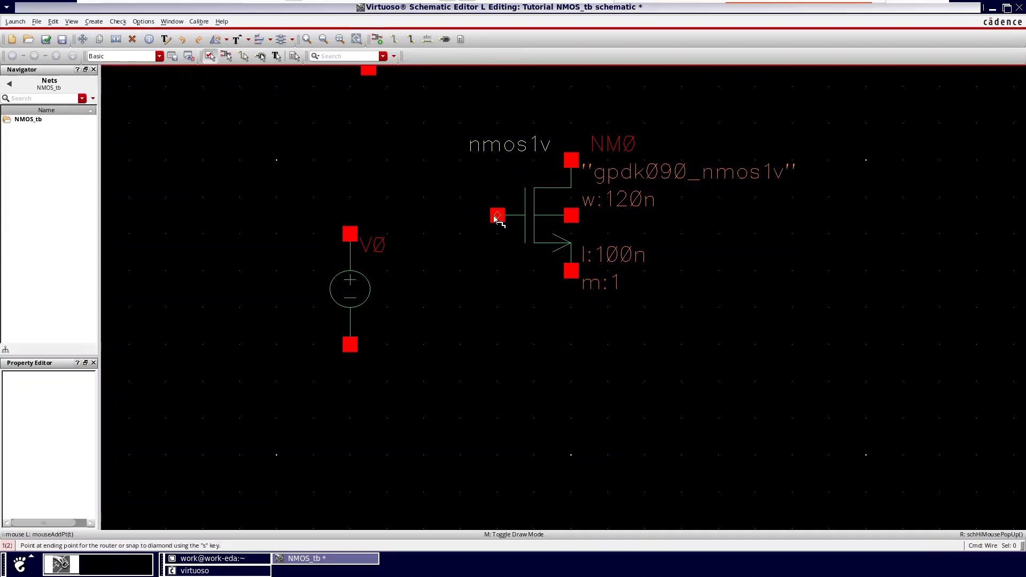
click(350, 234)
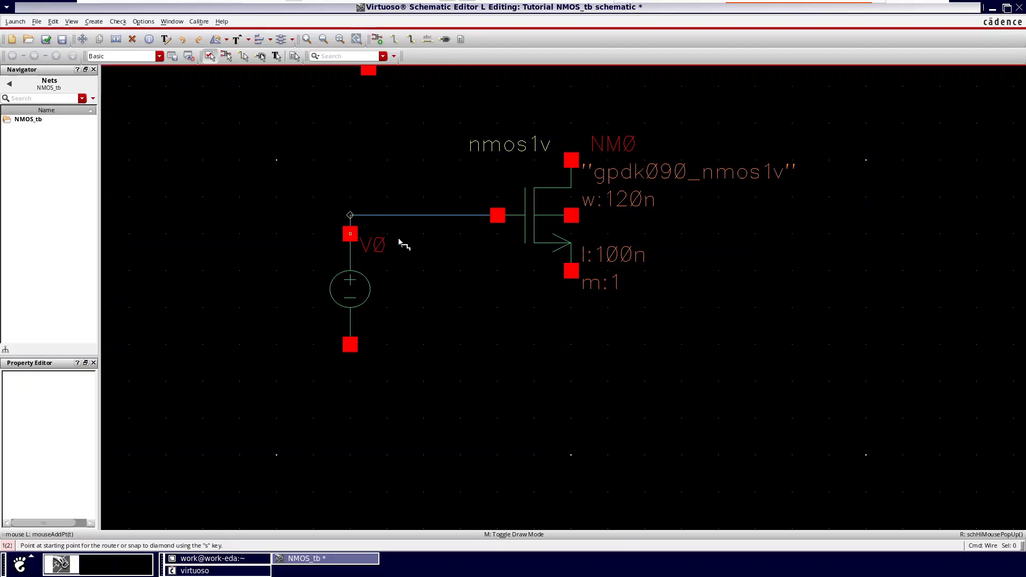
Step: Wire the transistor's drain to the positive terminal of the upper vdc source
ctrl+scroll(394, 252, down, 5)
ctrl+scroll(400, 243, up, 4)
ctrl+scroll(412, 234, down, 2)
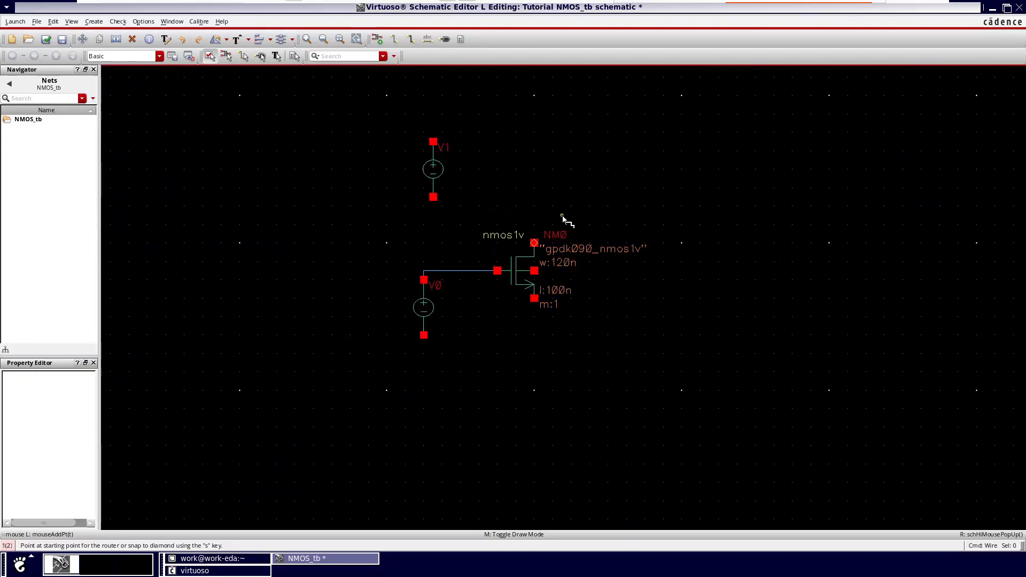
click(534, 245)
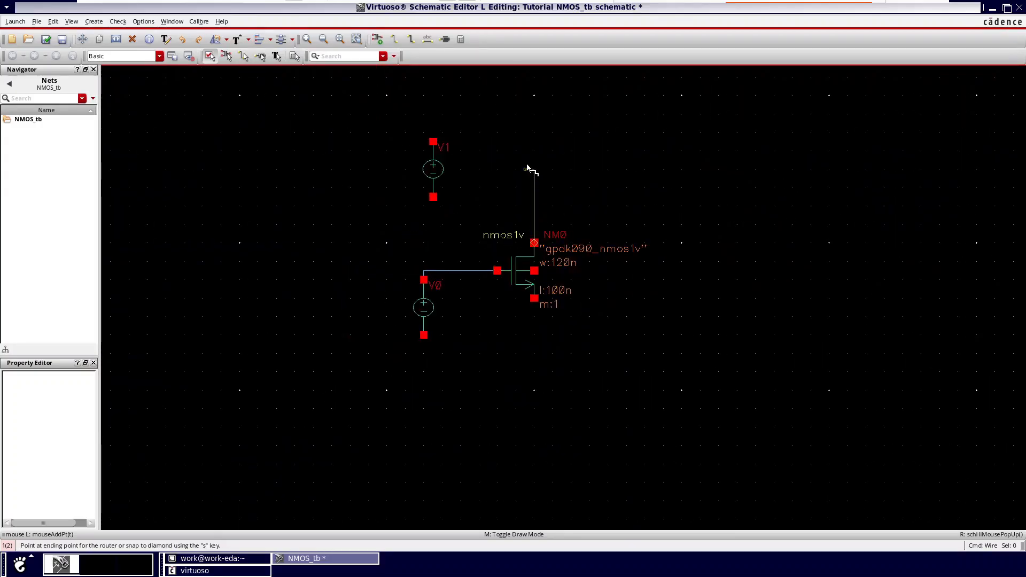
click(433, 141)
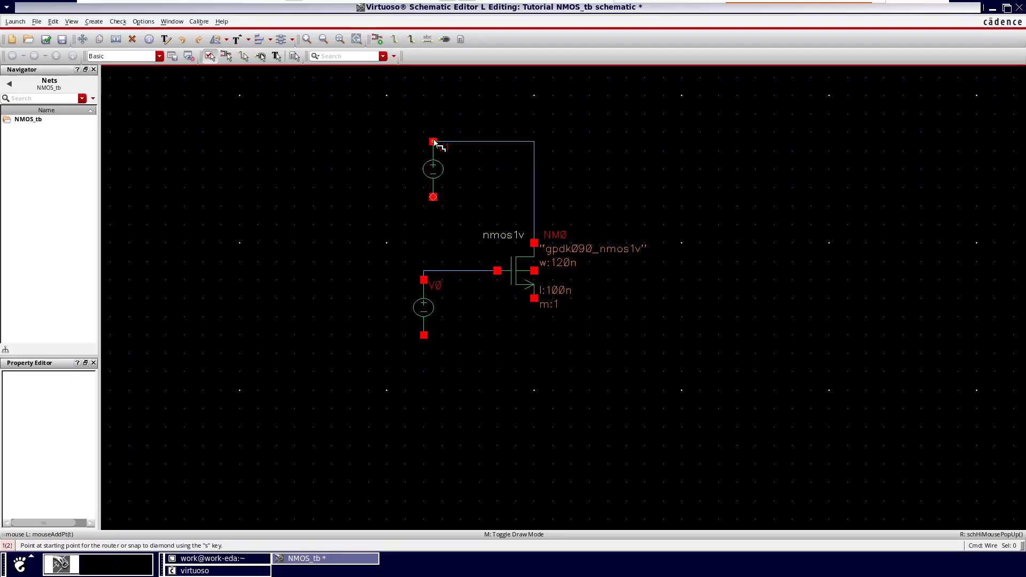
Step: Wire the transistor's bulk terminal to its source terminal and fit the whole schematic in view
ctrl+scroll(545, 326, up, 2)
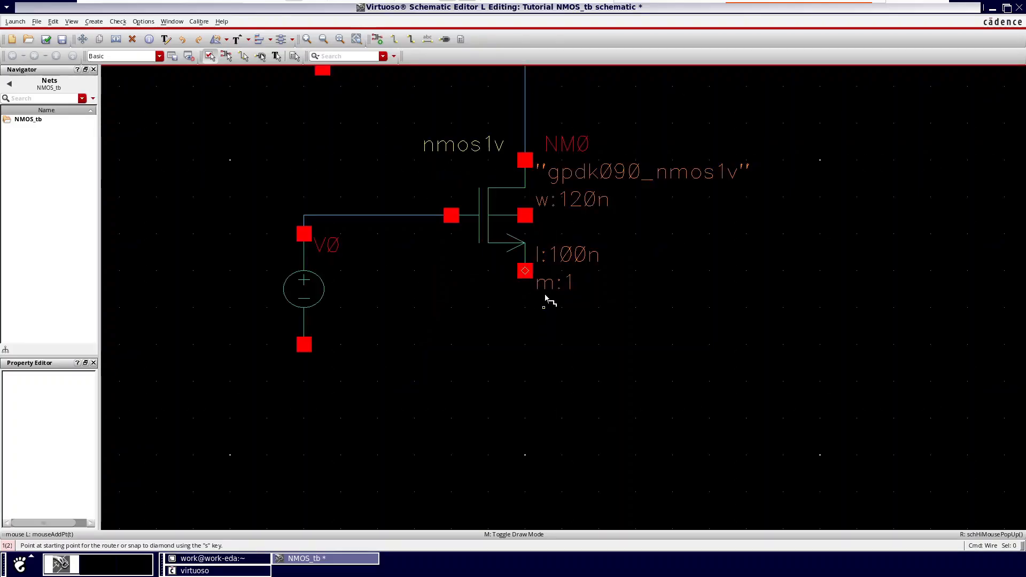
click(530, 219)
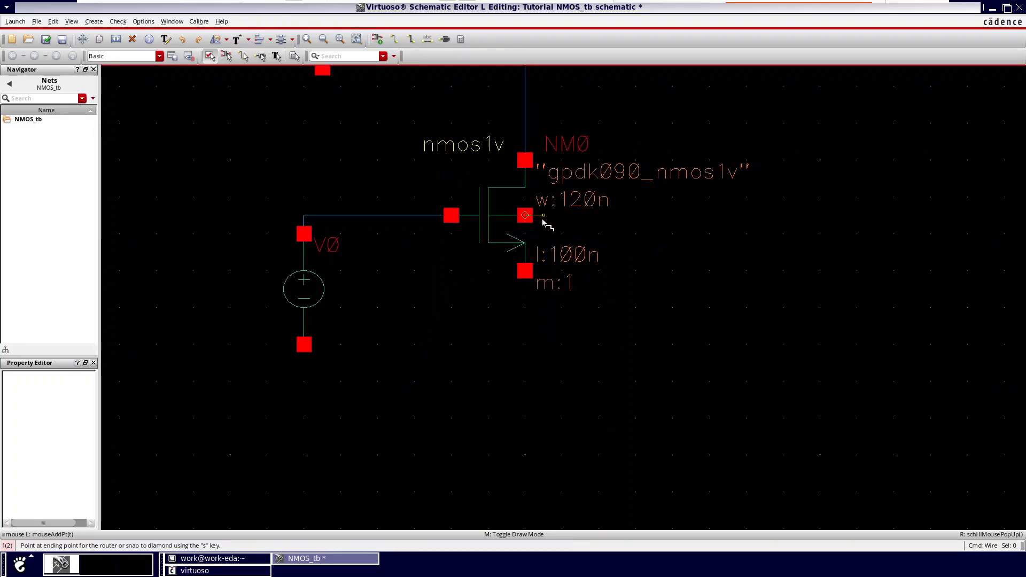
click(526, 271)
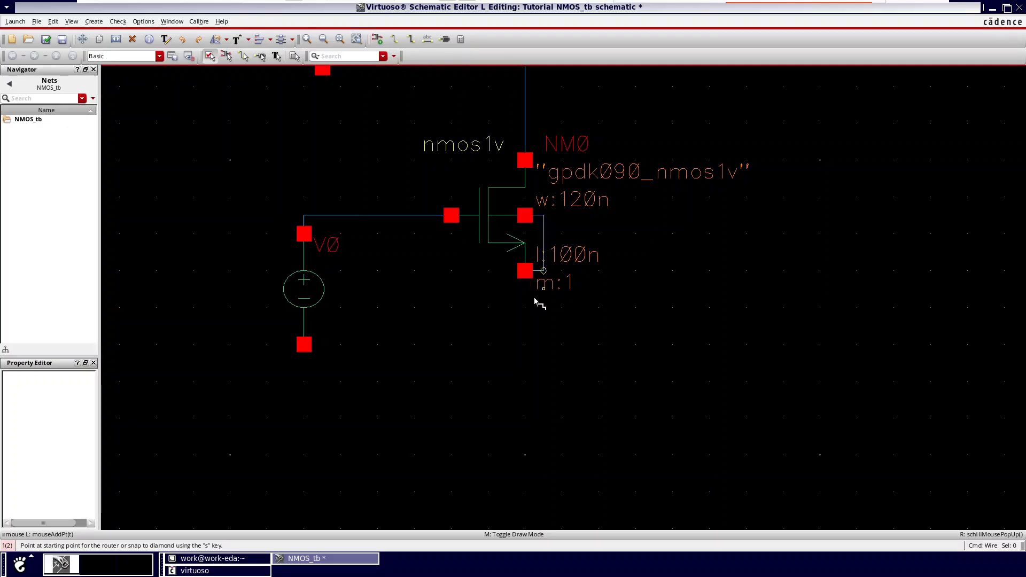
key(Escape)
key(f)
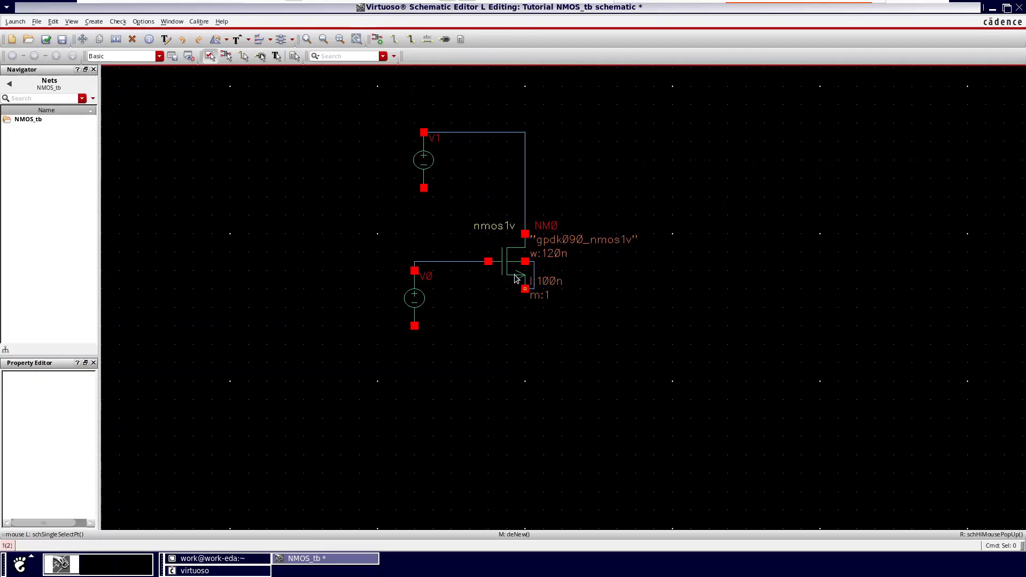
Step: Place gnd symbols from analogLib on the negative terminals of both vdc sources and on the transistor's source terminal
click(381, 46)
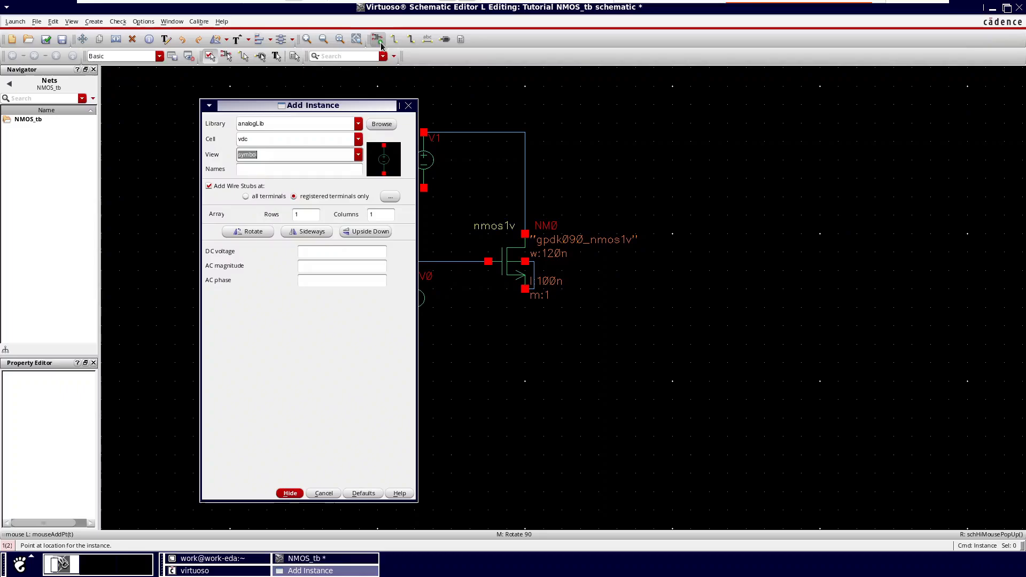
double_click(300, 146)
key(BackSpace)
text(gnd)
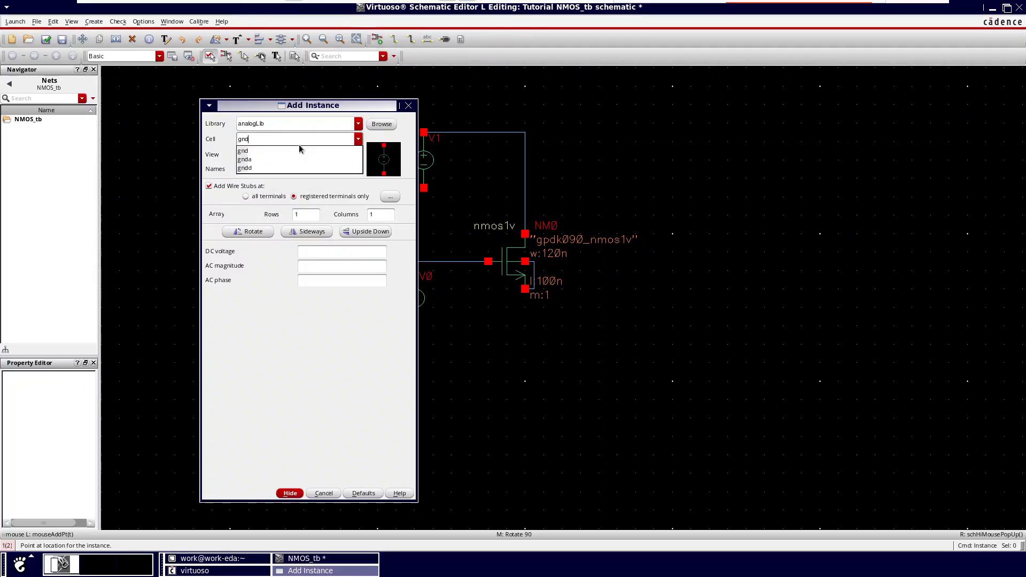
click(269, 151)
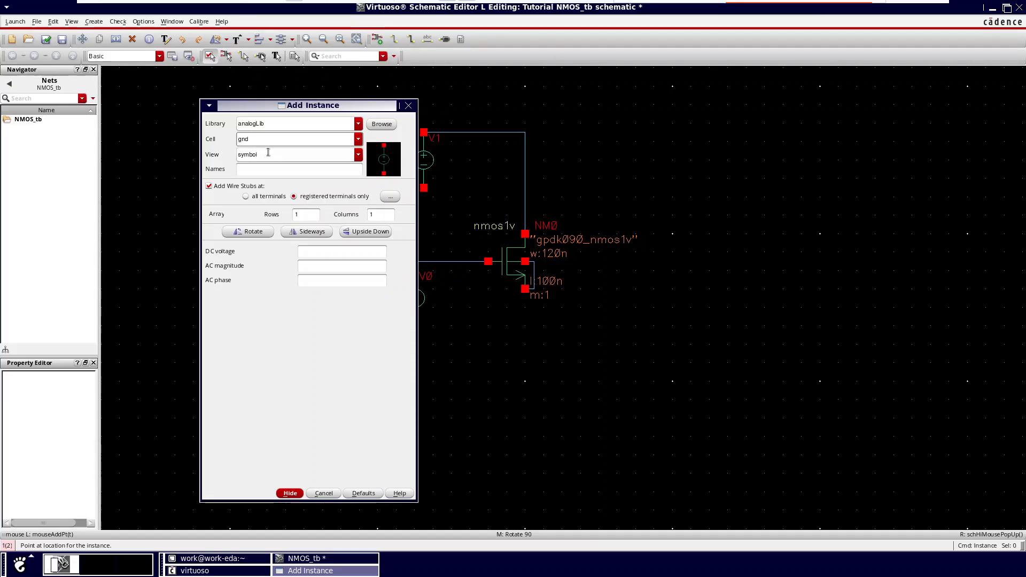
click(267, 157)
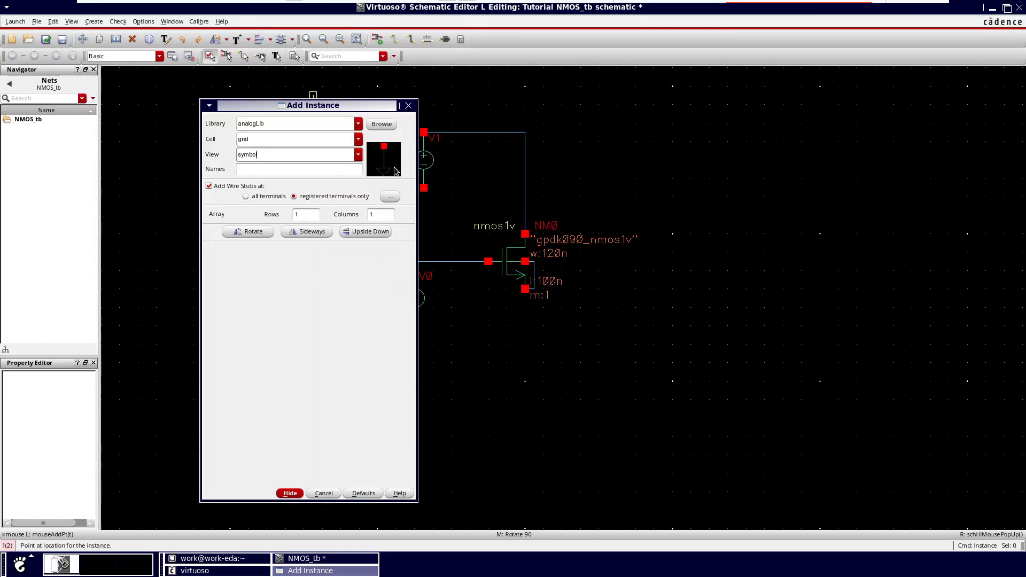
click(290, 493)
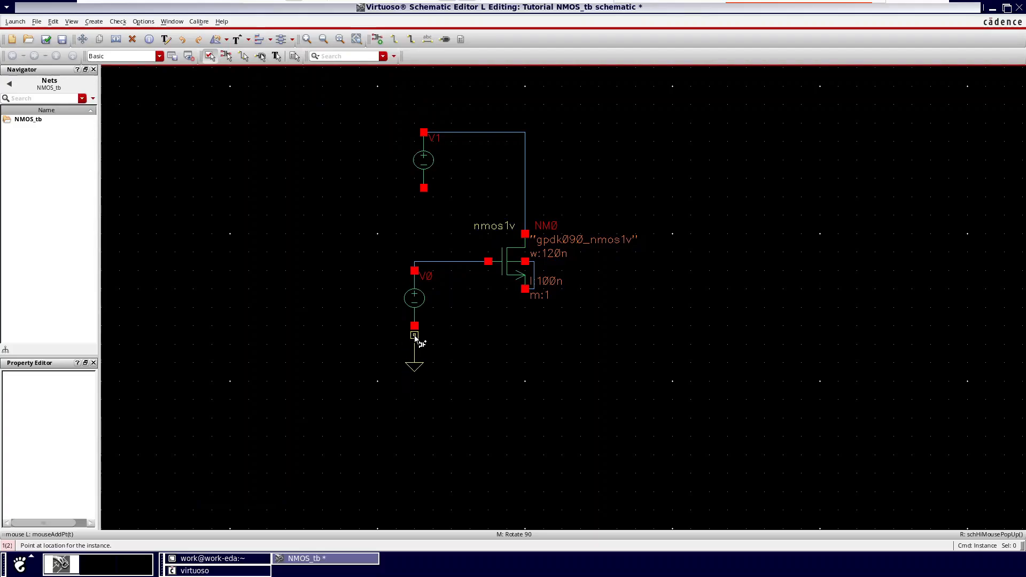
click(418, 331)
click(425, 188)
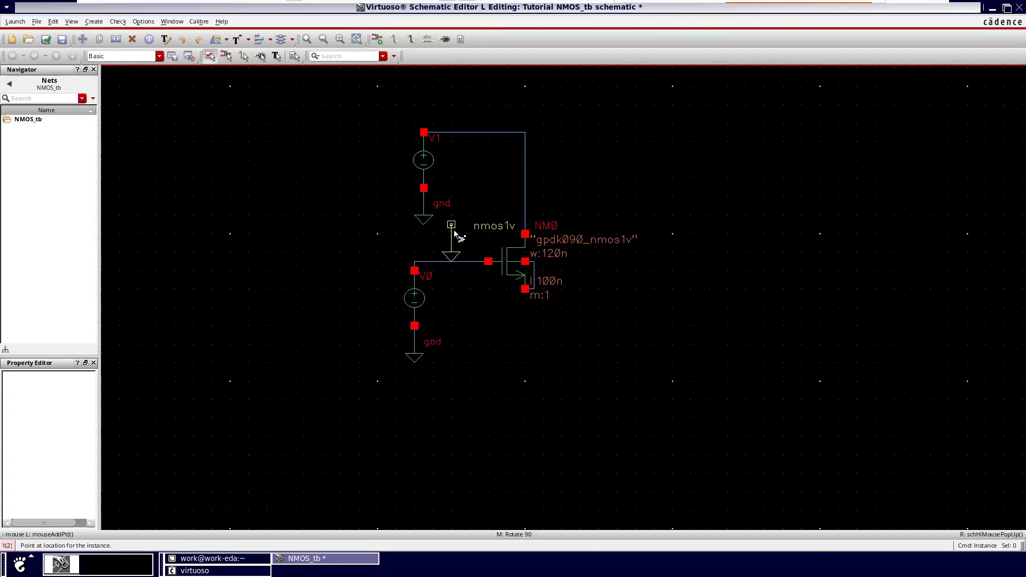
click(525, 289)
key(Escape)
Step: Move the three ground symbols slightly down so that short wires connect them to the sources and the transistor
ctrl+scroll(405, 350, up, 2)
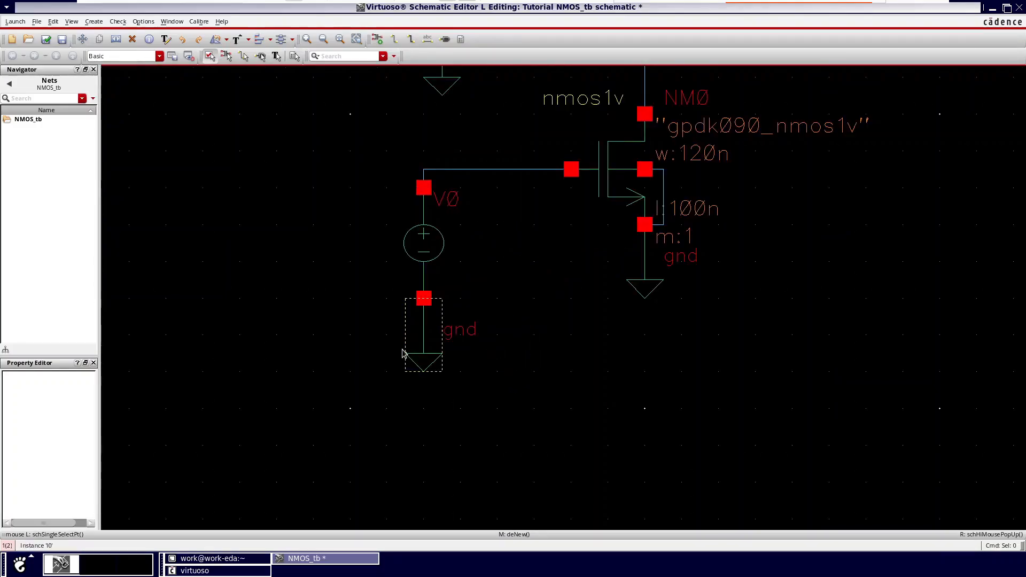
ctrl+scroll(405, 353, up, 1)
ctrl+scroll(445, 343, down, 1)
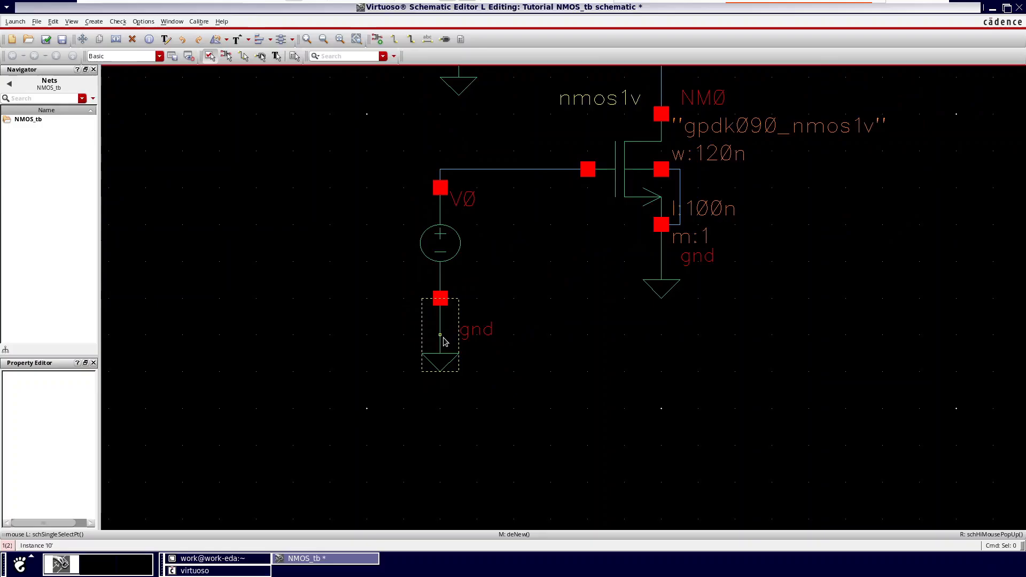
click(443, 338)
drag(443, 336, 444, 372)
drag(646, 291, 646, 348)
scroll(589, 353, down, 2)
scroll(574, 292, up, 2)
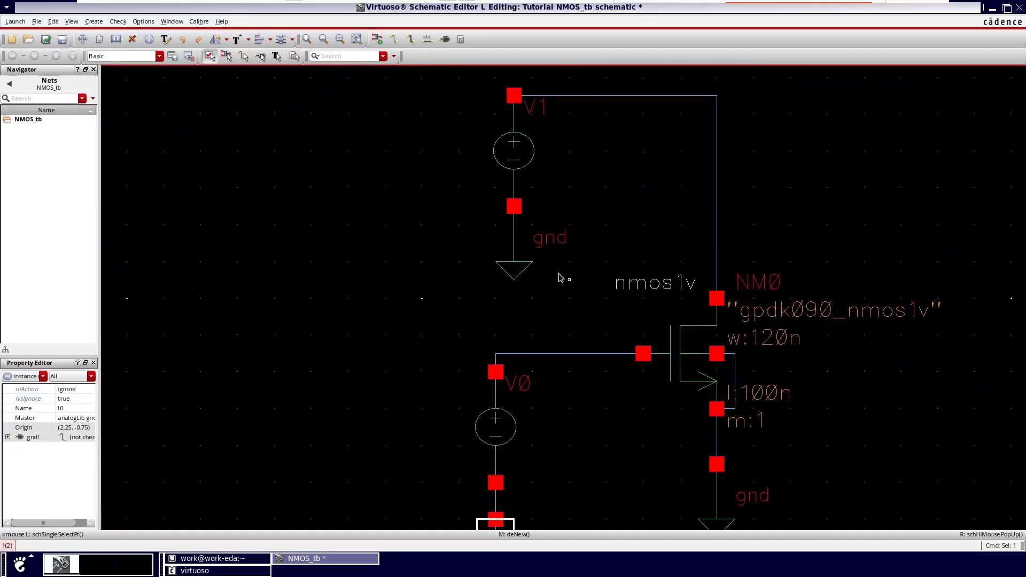
drag(516, 258, 520, 289)
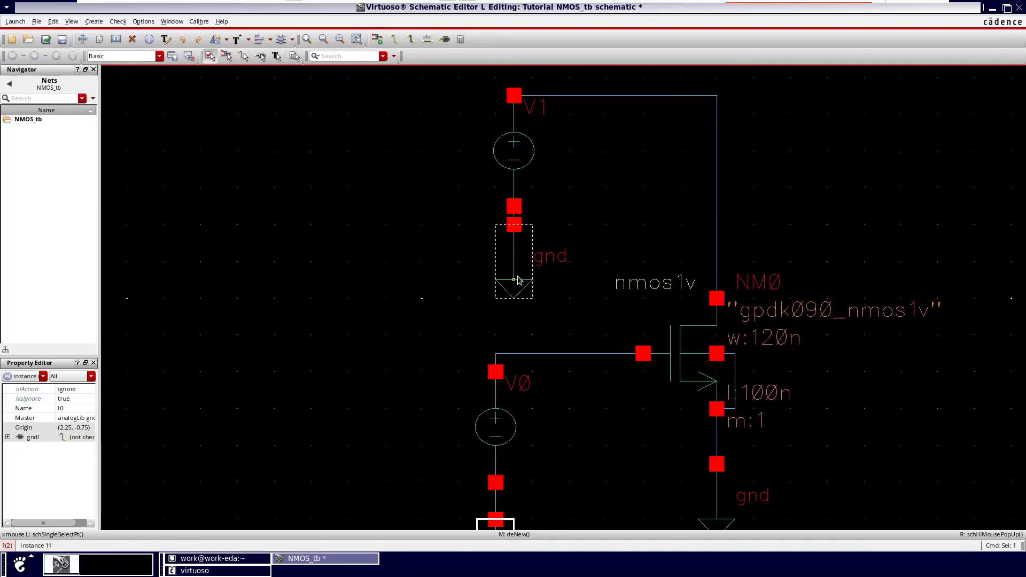
Step: Shift the upper vdc source and its ground symbol up, and raise the horizontal drain wire above the source
scroll(574, 104, down, 1)
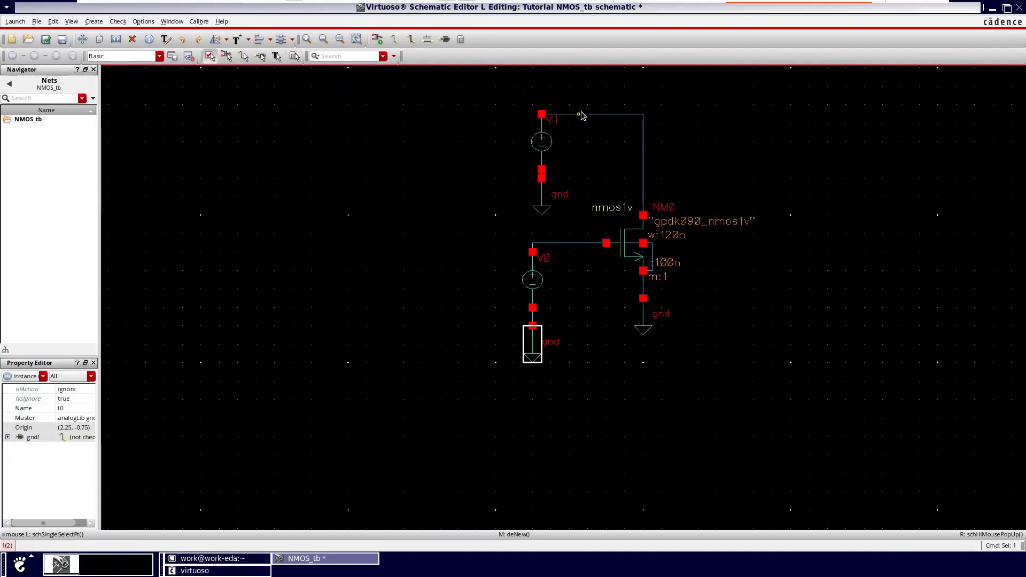
drag(584, 114, 581, 87)
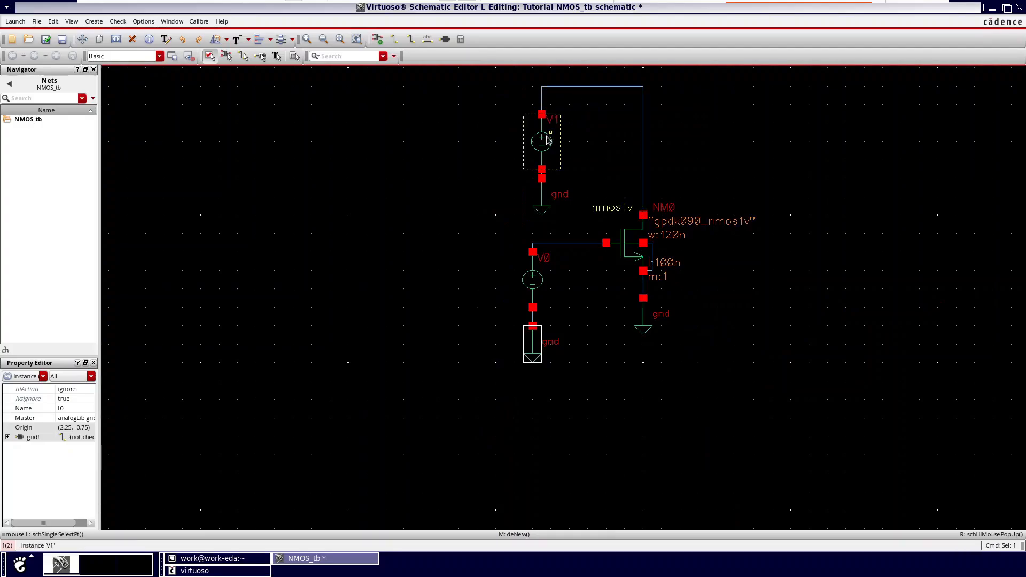
drag(545, 146, 546, 132)
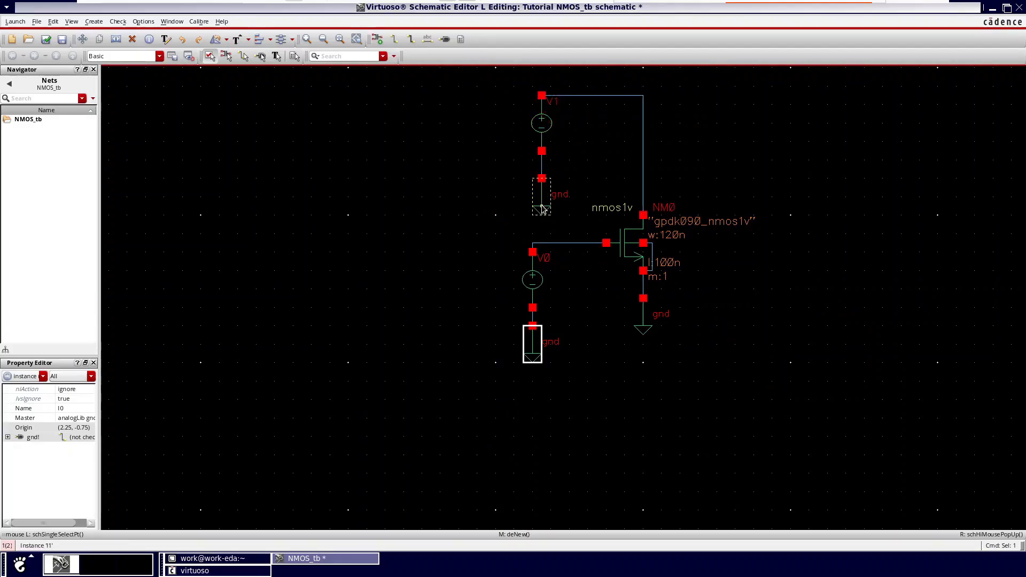
drag(544, 182, 544, 173)
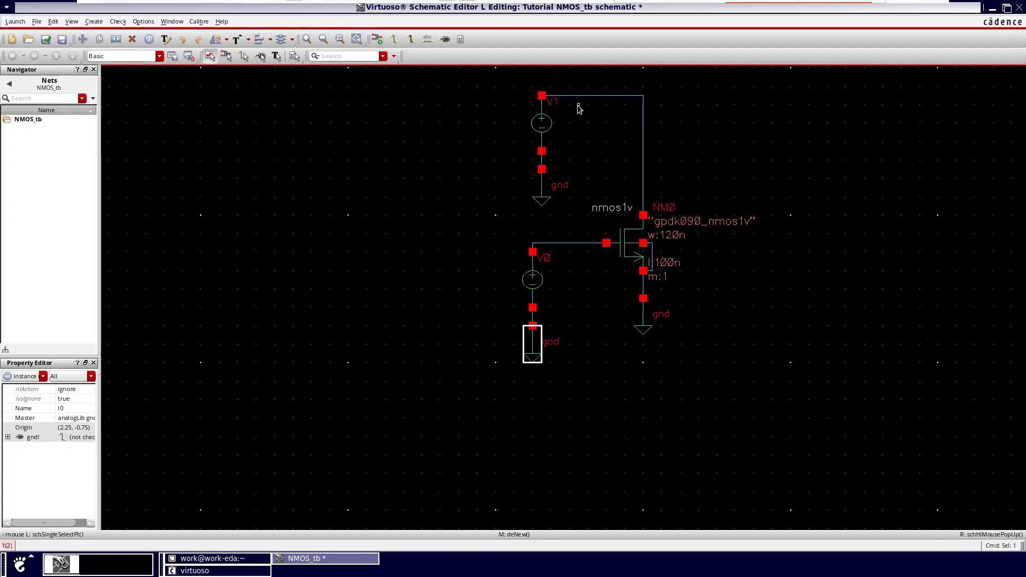
drag(585, 97, 581, 79)
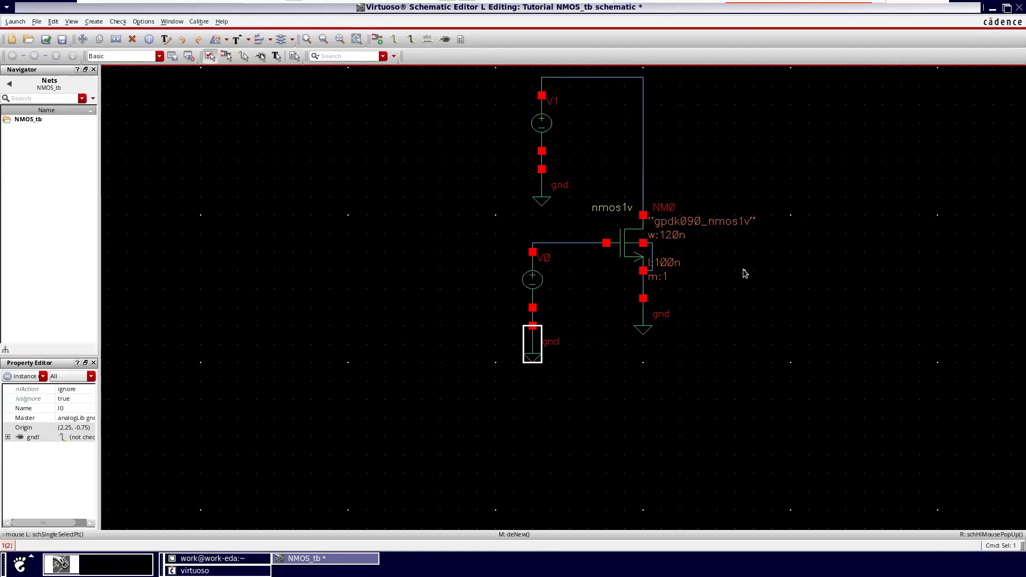
click(549, 124)
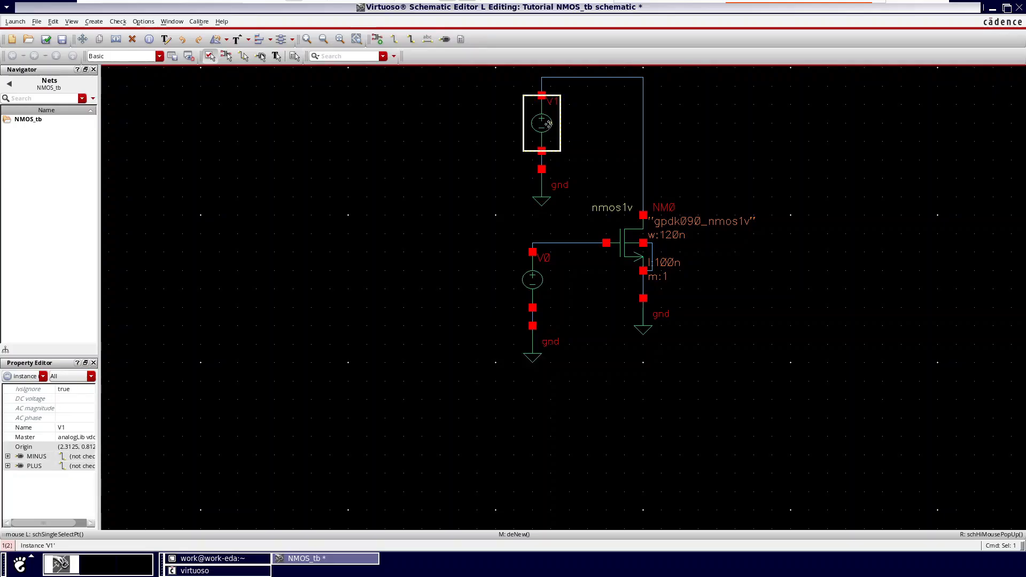
key(q)
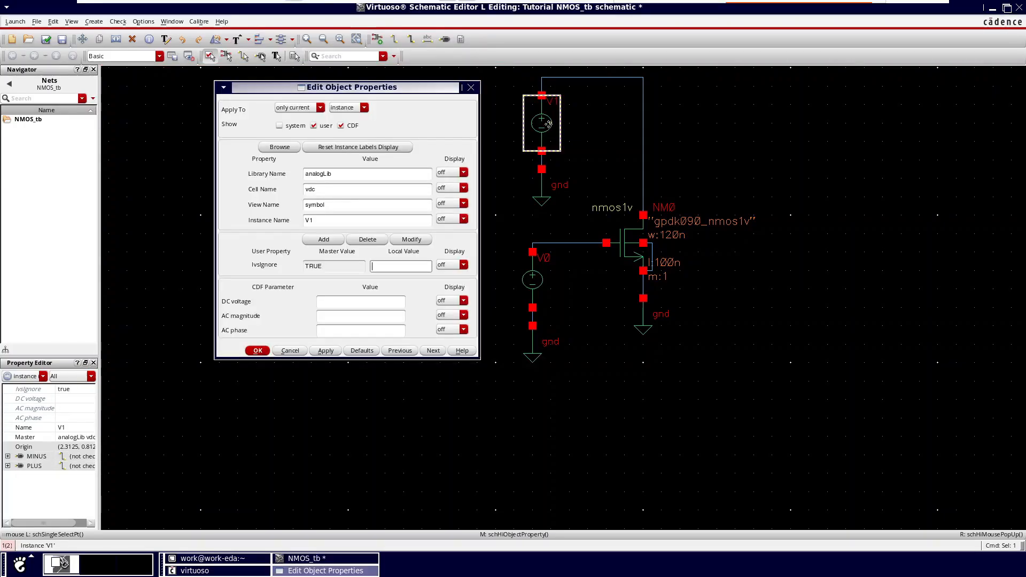
click(346, 303)
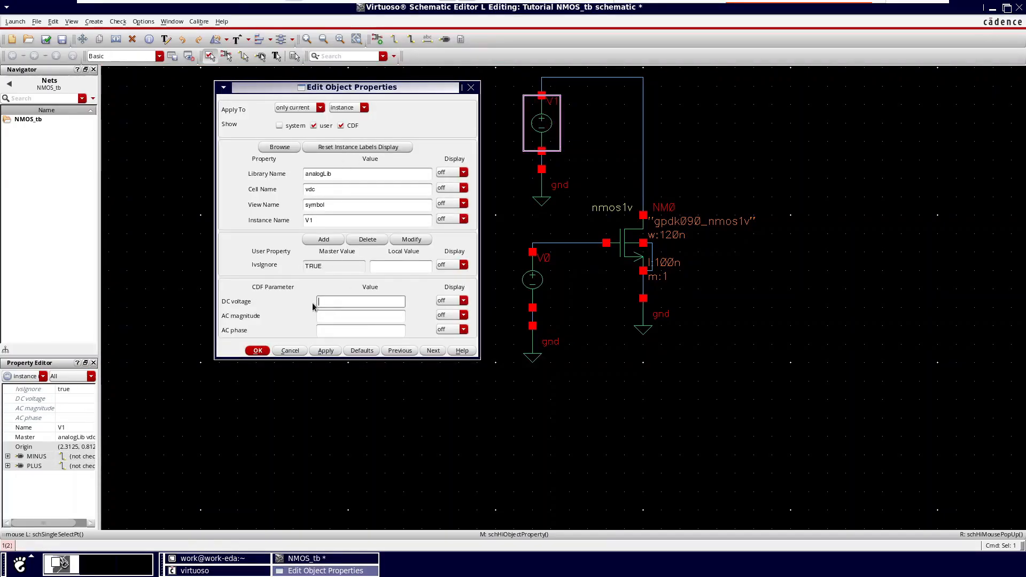
click(471, 87)
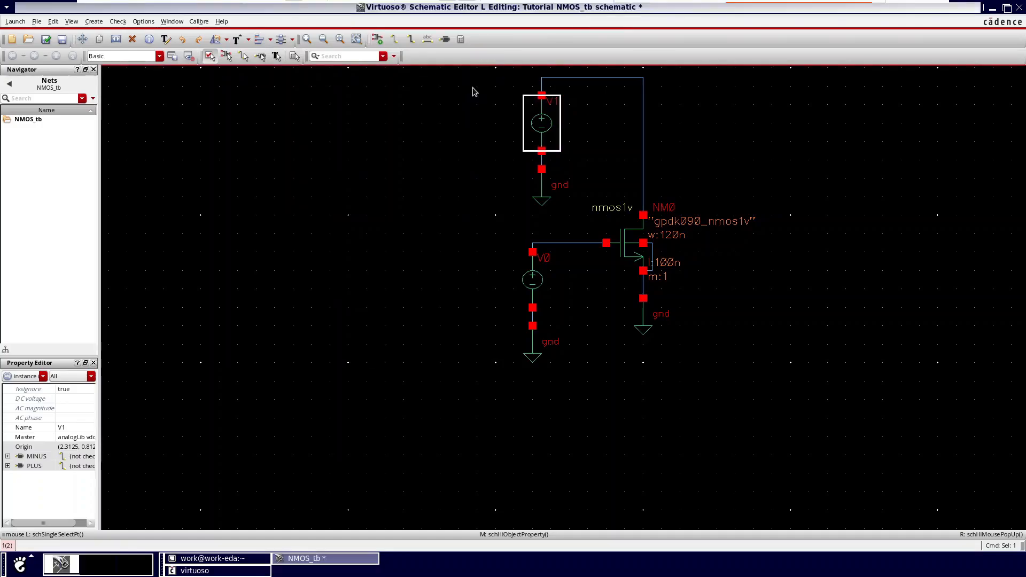
click(494, 147)
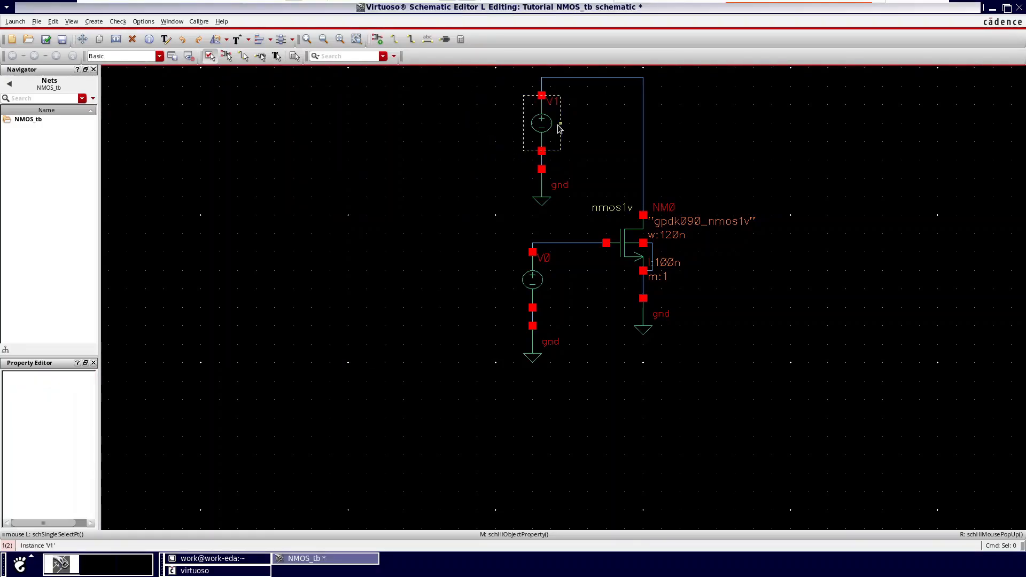
Step: Set the DC voltage of the upper vdc source, which feeds the drain, to 1 V
click(548, 127)
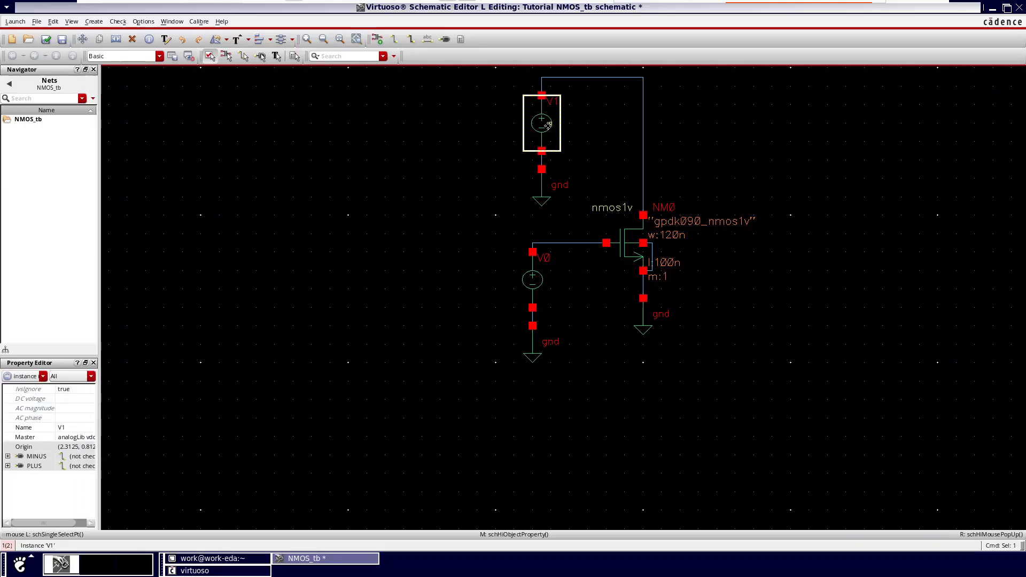
key(q)
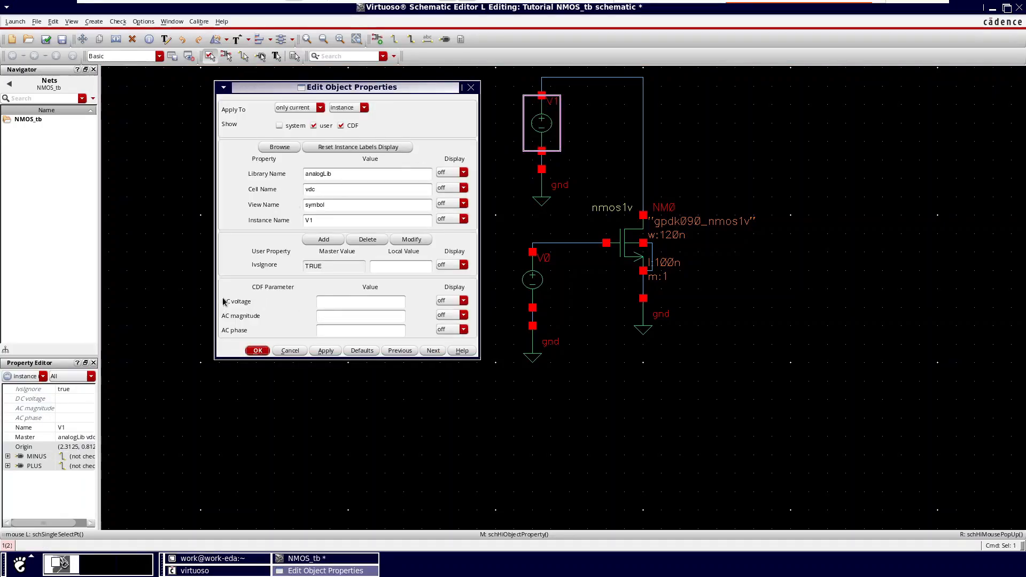
click(358, 303)
click(256, 352)
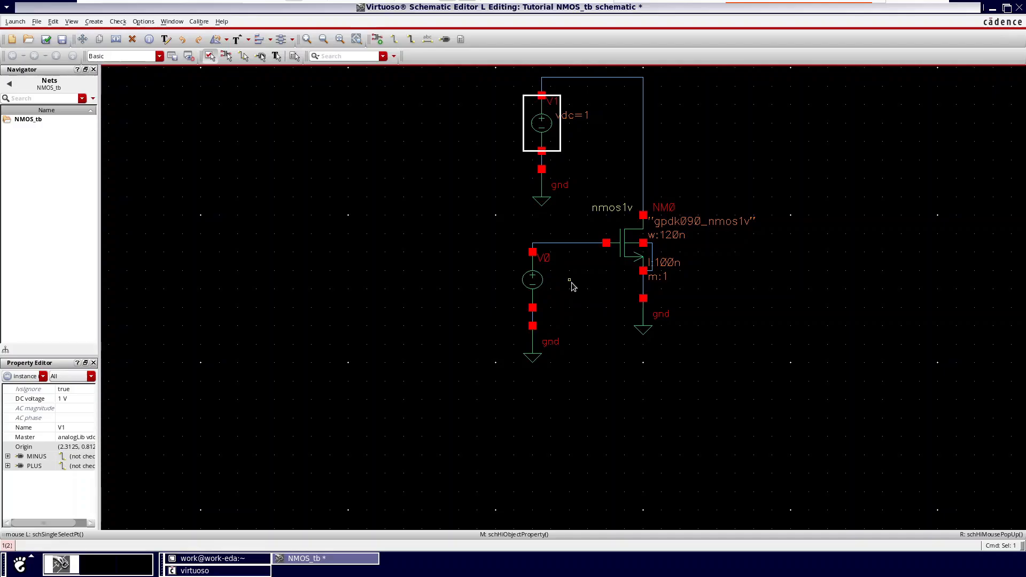
Step: Set the DC voltage of the lower vdc source, which feeds the gate, to 0.6 V
click(539, 285)
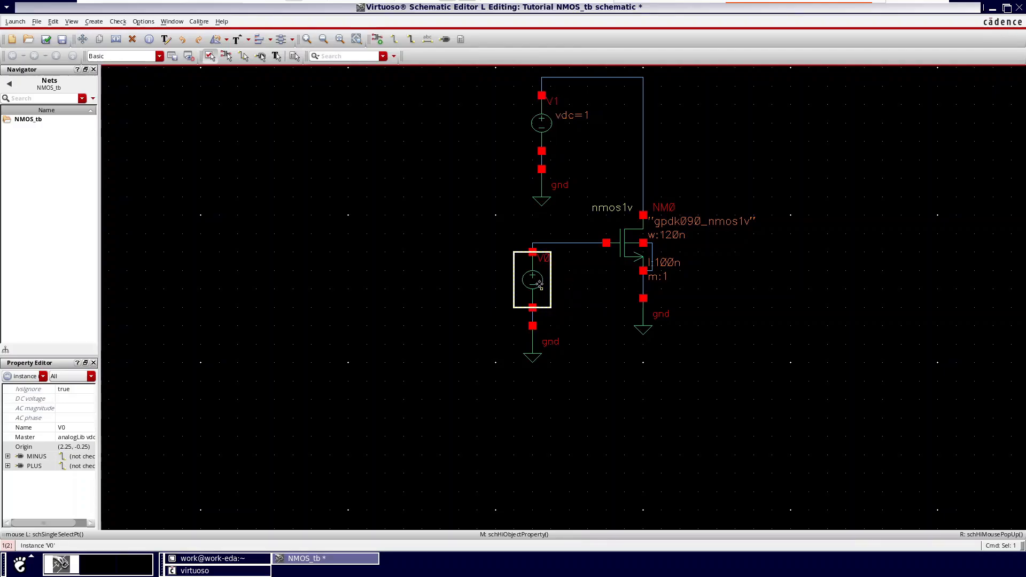
middle_click(539, 284)
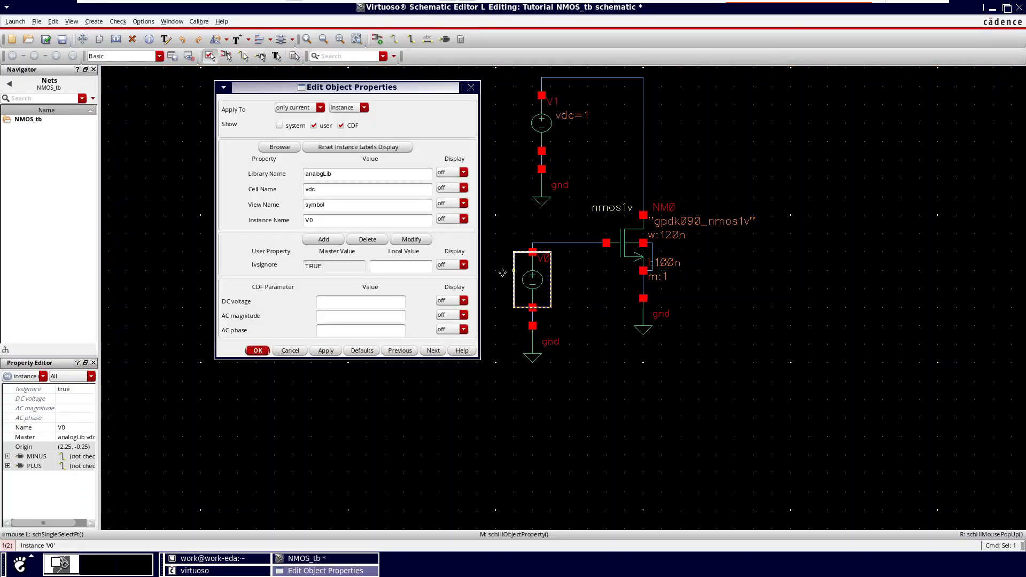
click(339, 302)
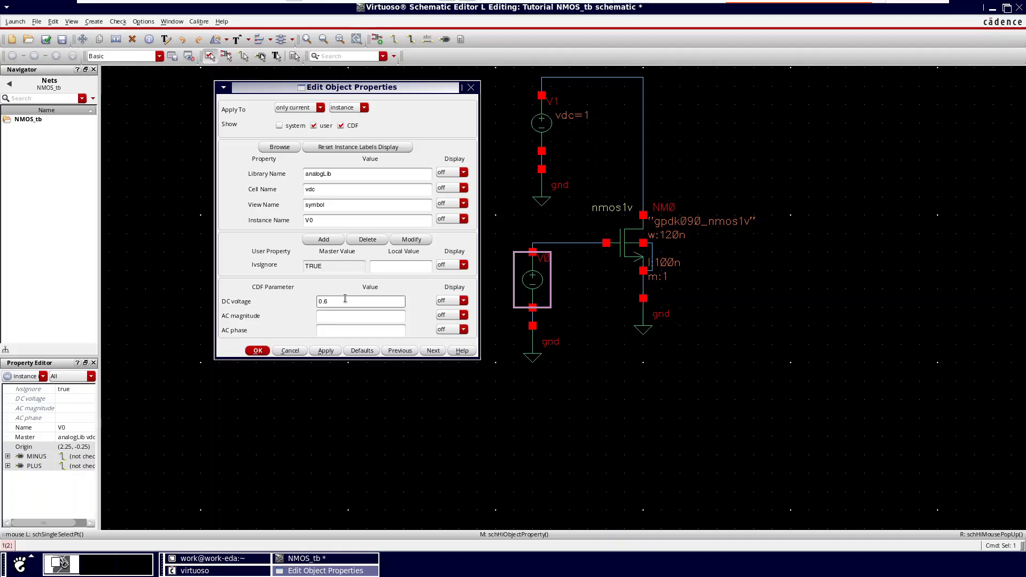
click(258, 352)
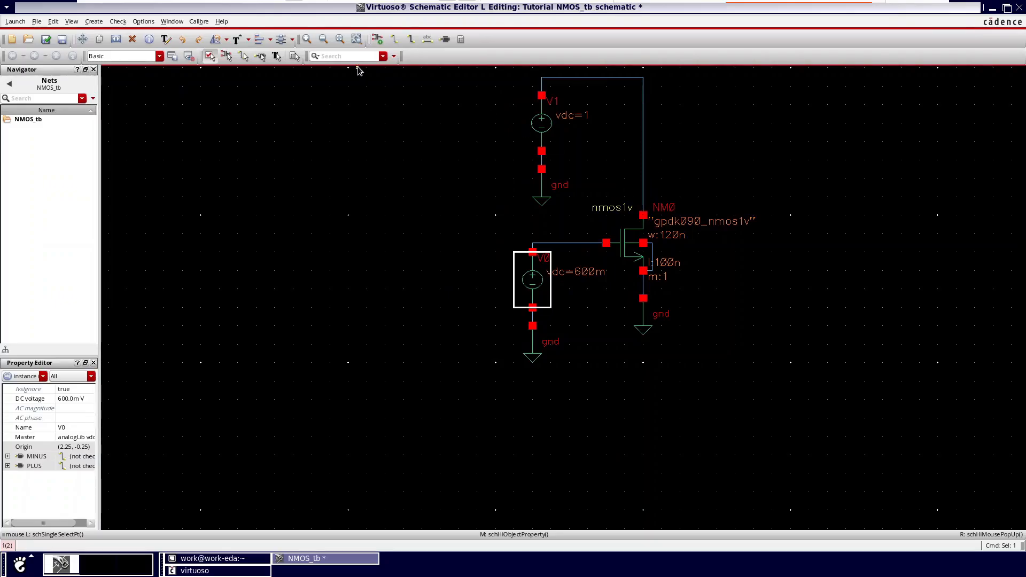
Step: Create an output pin named vout and place it to the right of the vertical drain wire
click(445, 39)
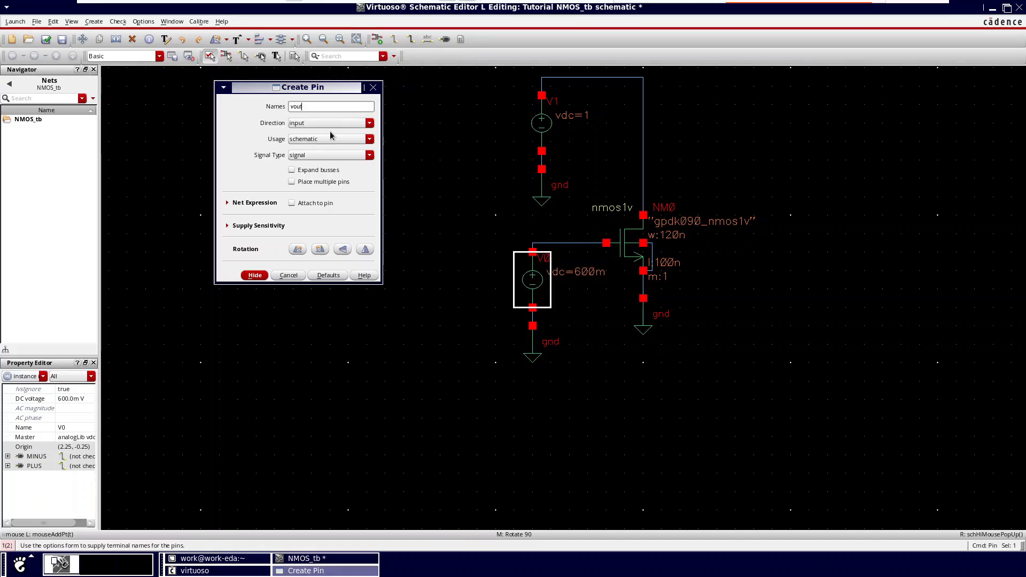
click(309, 124)
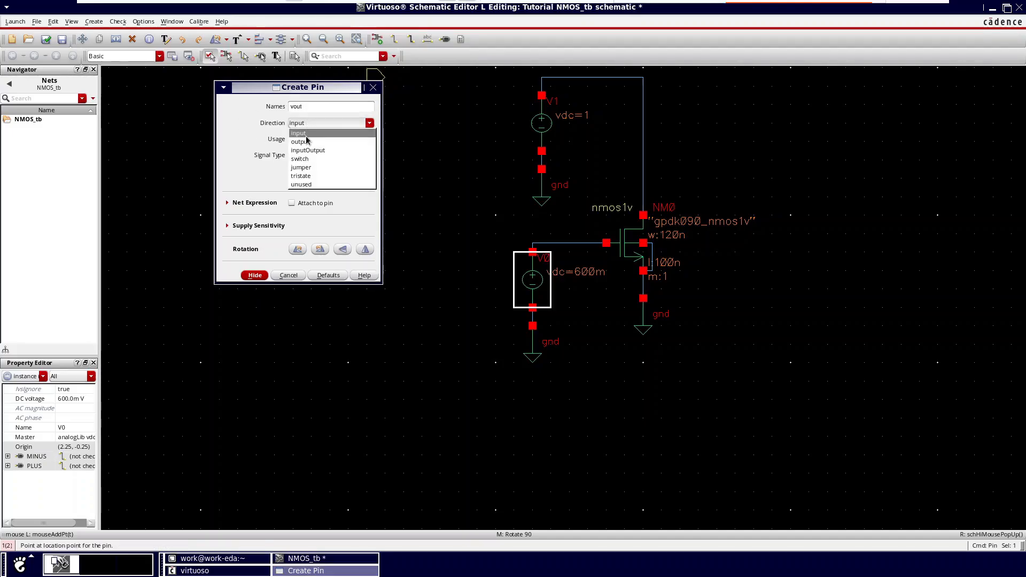
click(309, 143)
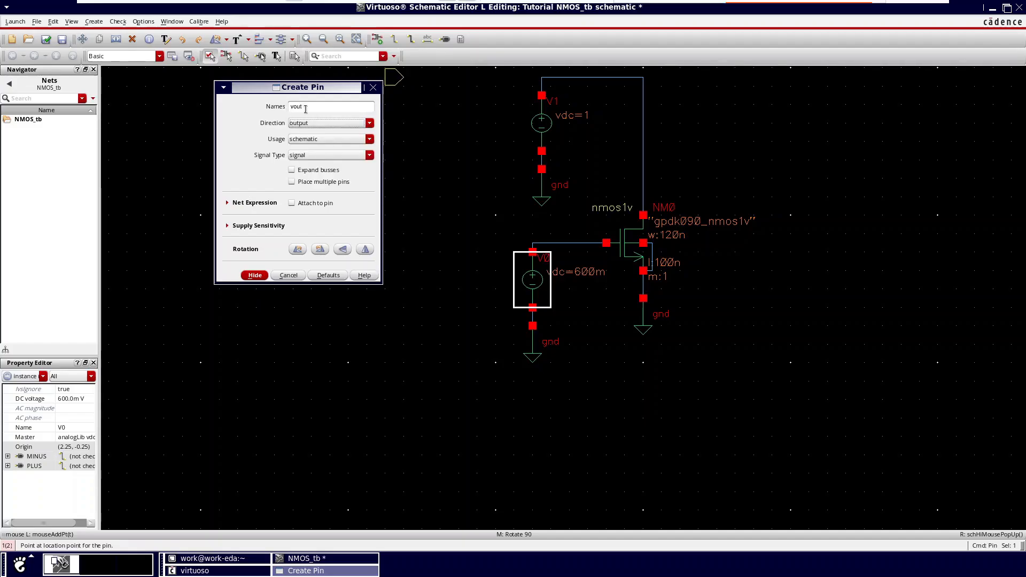
click(259, 275)
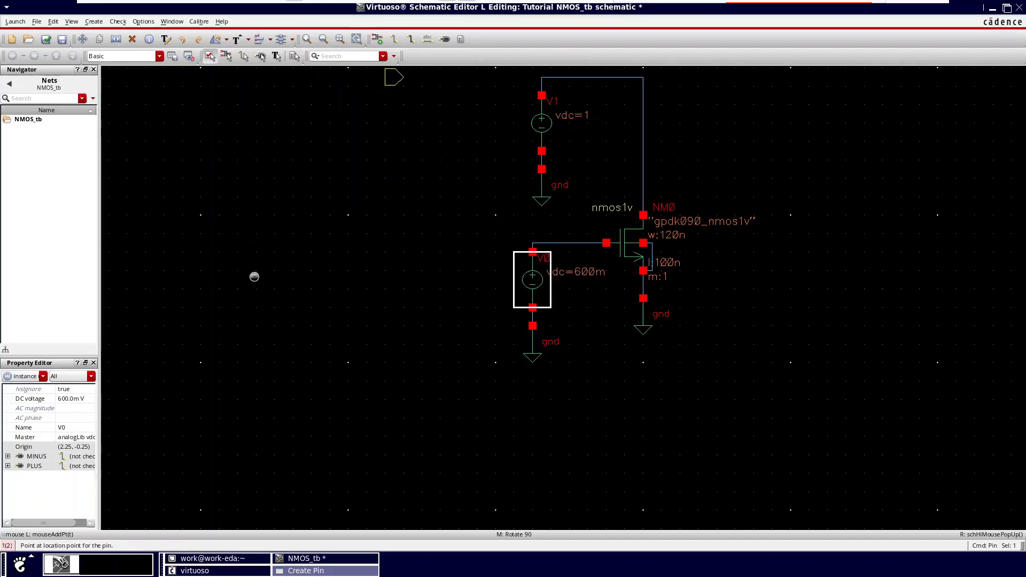
click(686, 176)
key(Escape)
Step: Wire the vout pin straight across to the vertical drain wire above the transistor
ctrl+scroll(695, 173, up, 1)
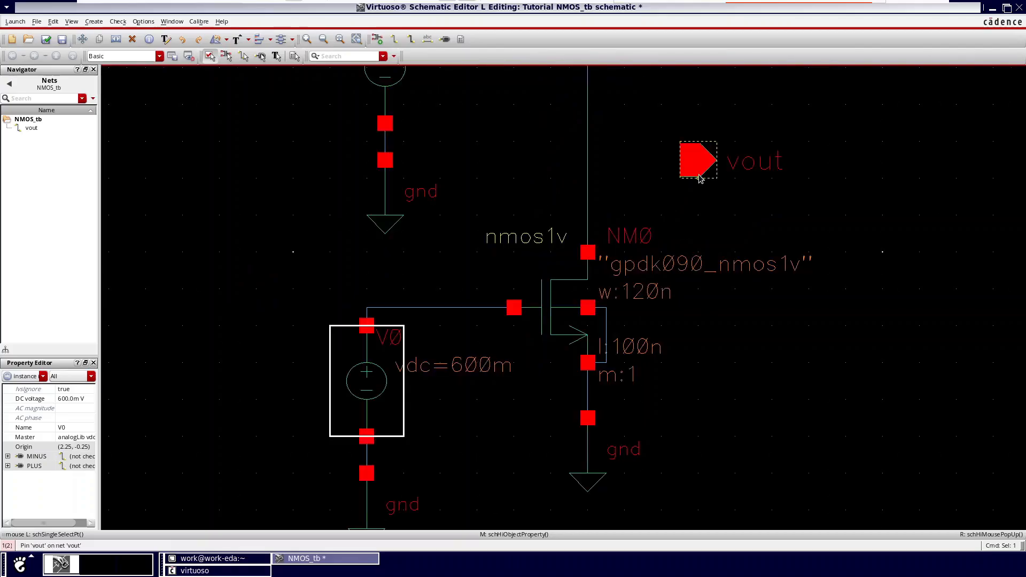
click(395, 39)
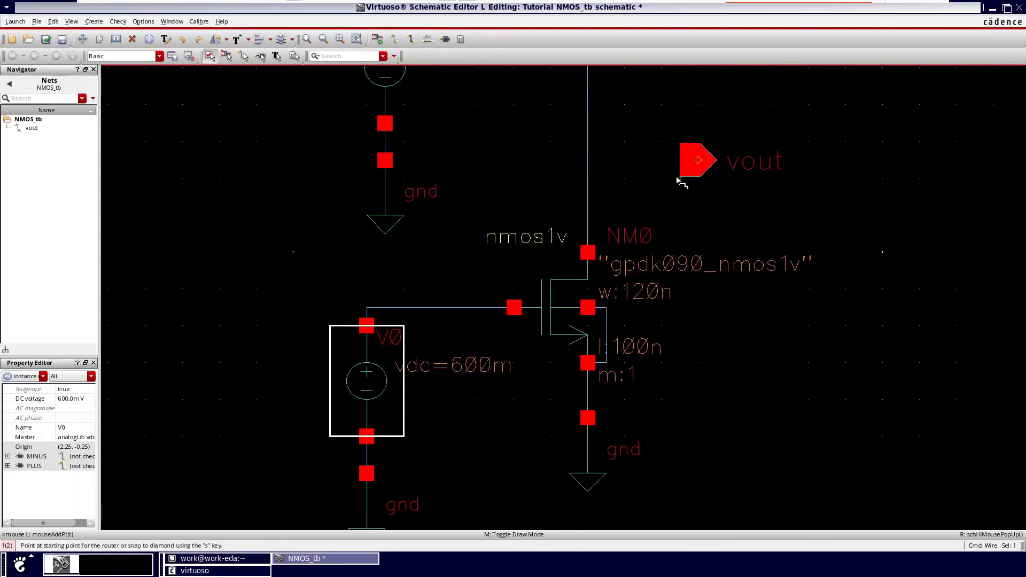
click(698, 161)
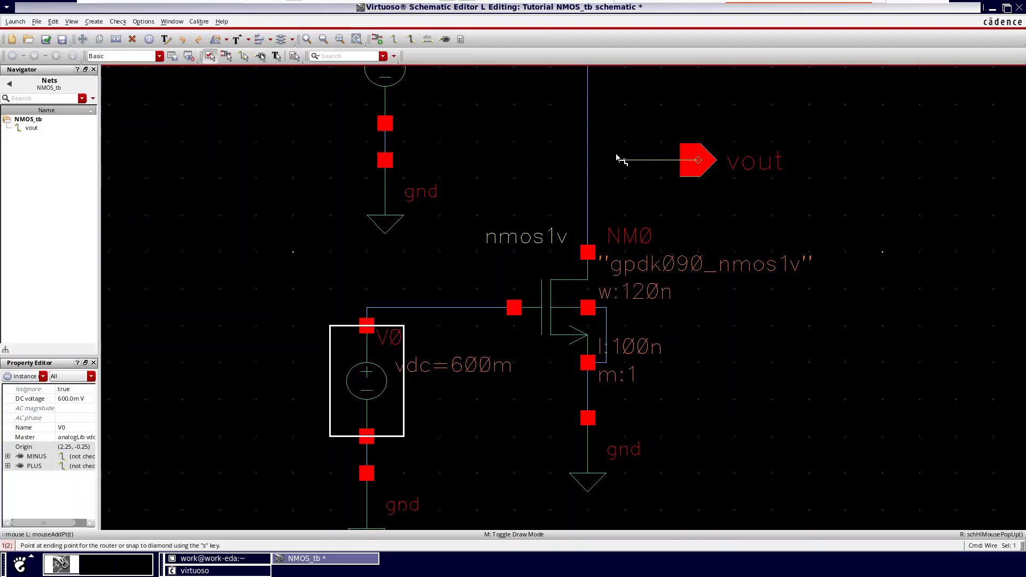
click(588, 160)
key(Escape)
scroll(821, 155, down, 3)
scroll(842, 160, up, 2)
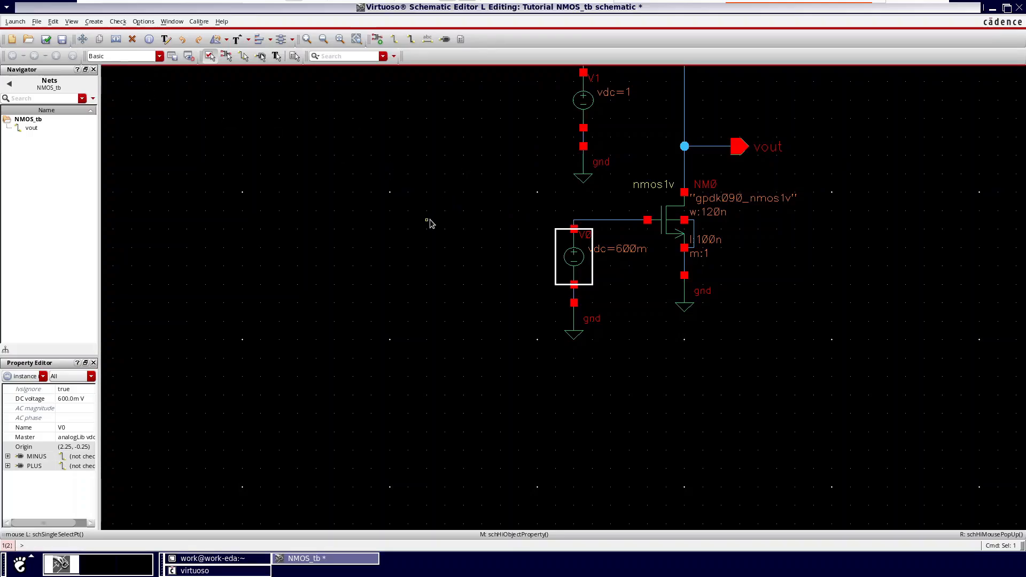
Step: Launch an ADE L simulation session for the NMOS_tb schematic
key(f)
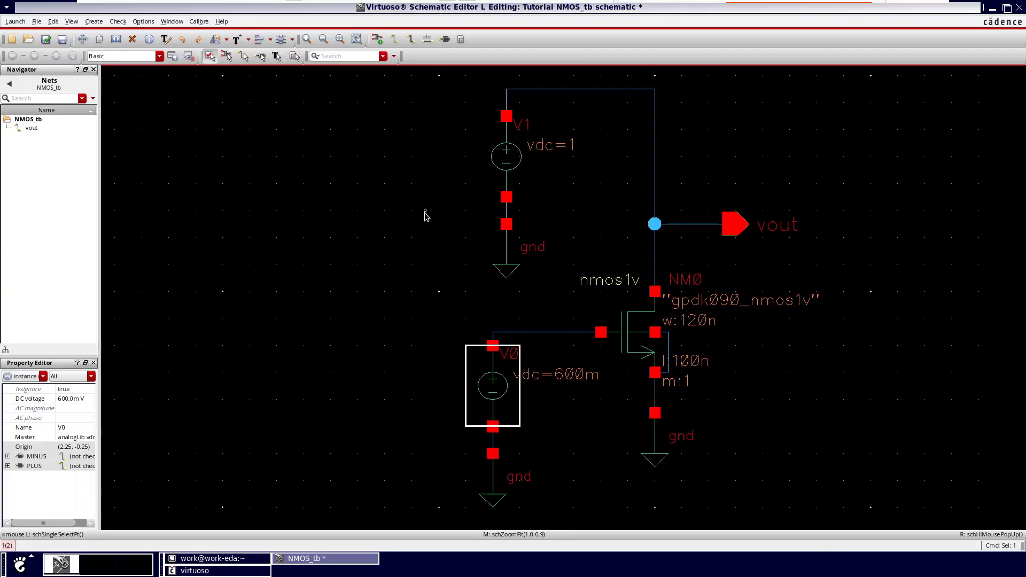
click(15, 21)
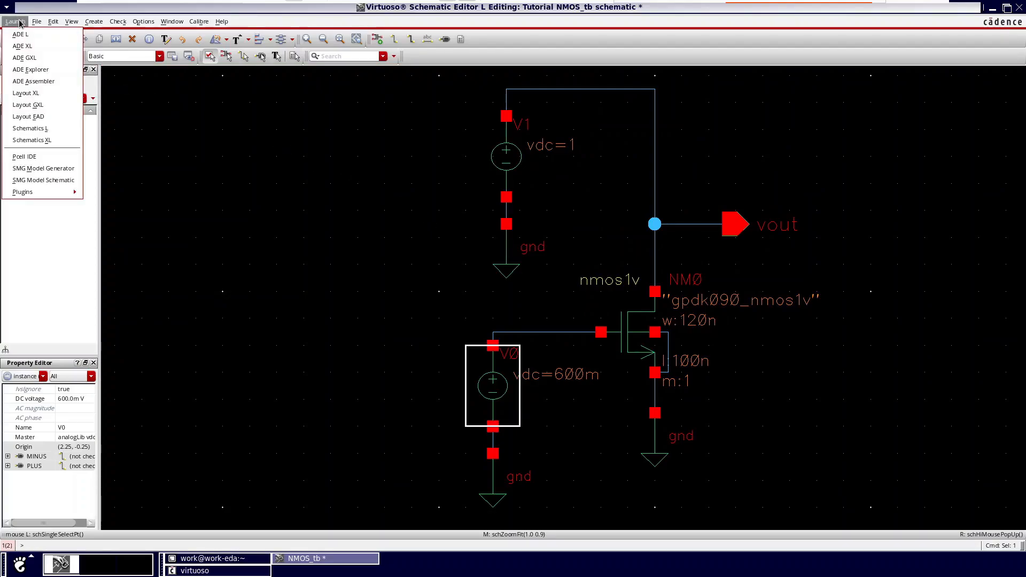
click(327, 195)
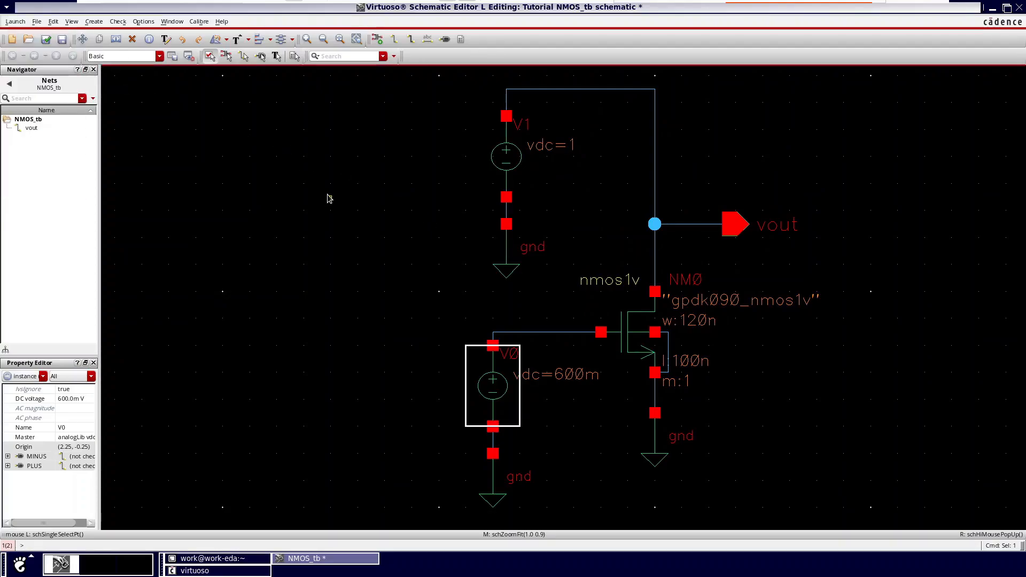
click(16, 23)
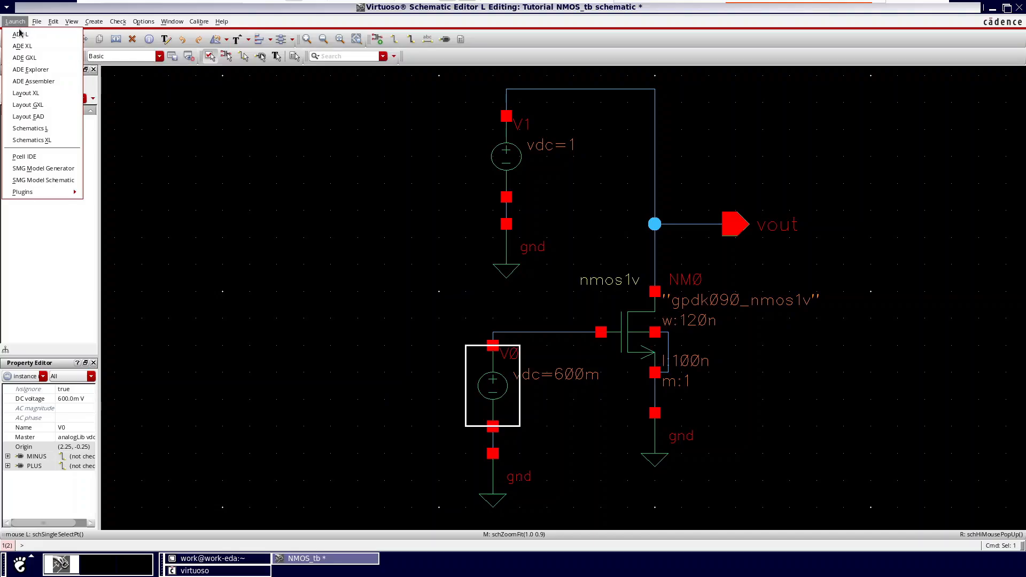
click(19, 34)
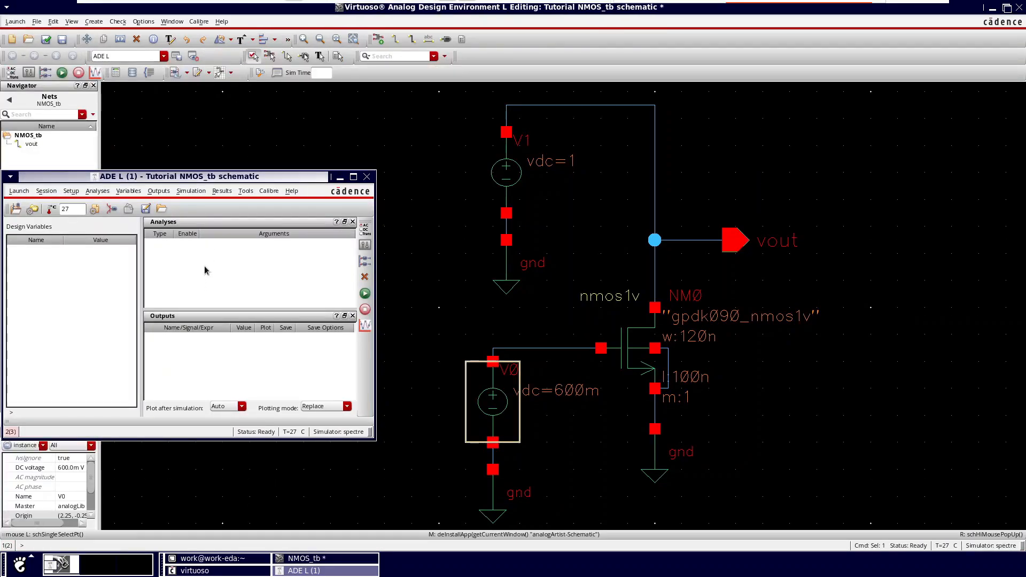
Step: Add a transient analysis with a stop time of 100n and moderate accuracy defaults
click(205, 265)
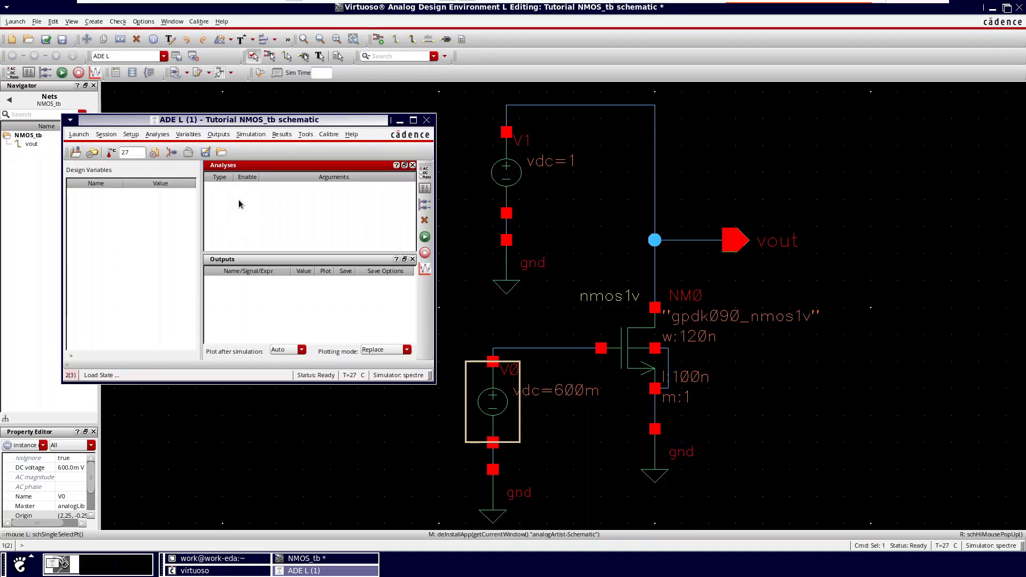
right_click(238, 191)
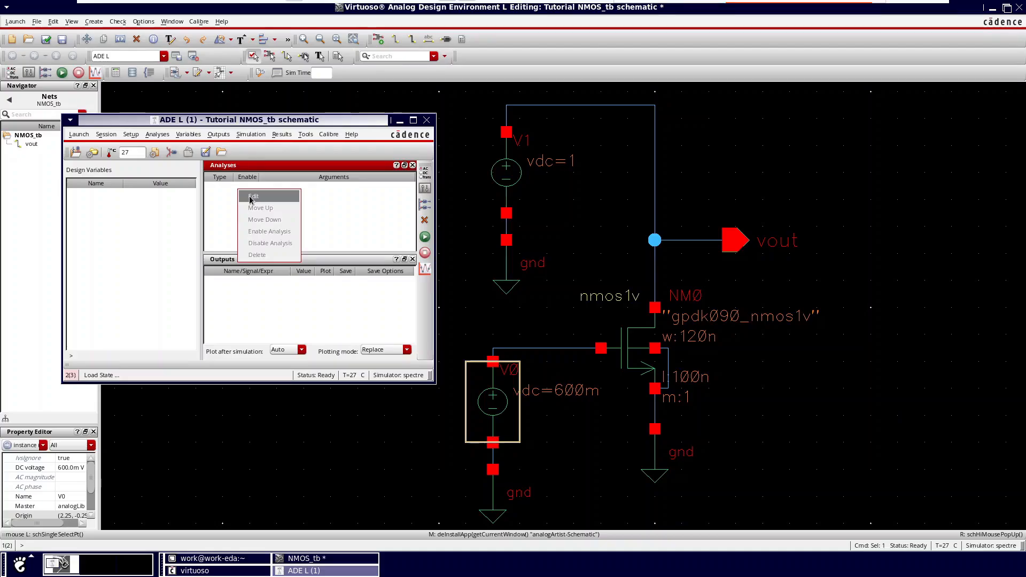
click(250, 197)
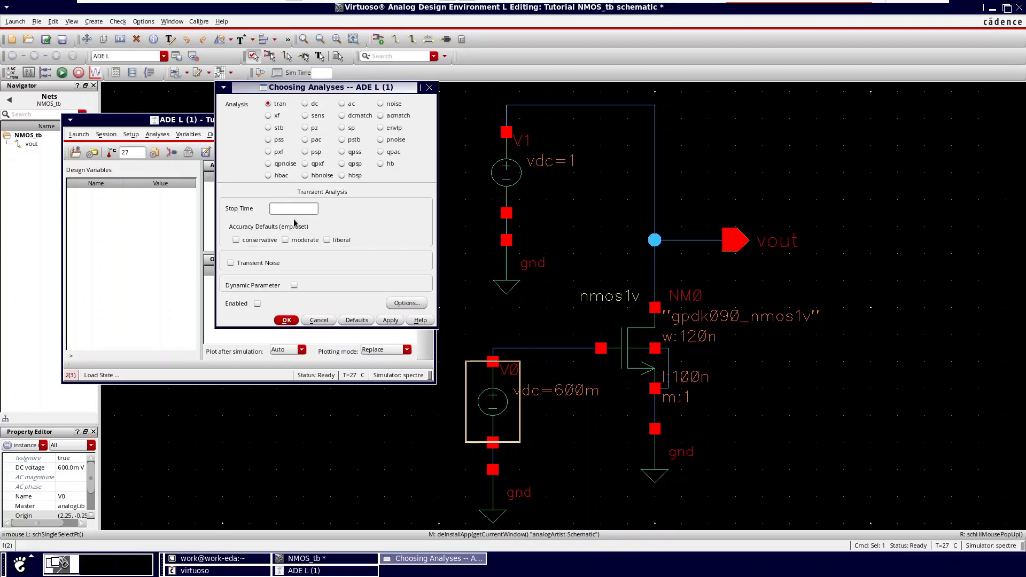
text(100n)
click(285, 240)
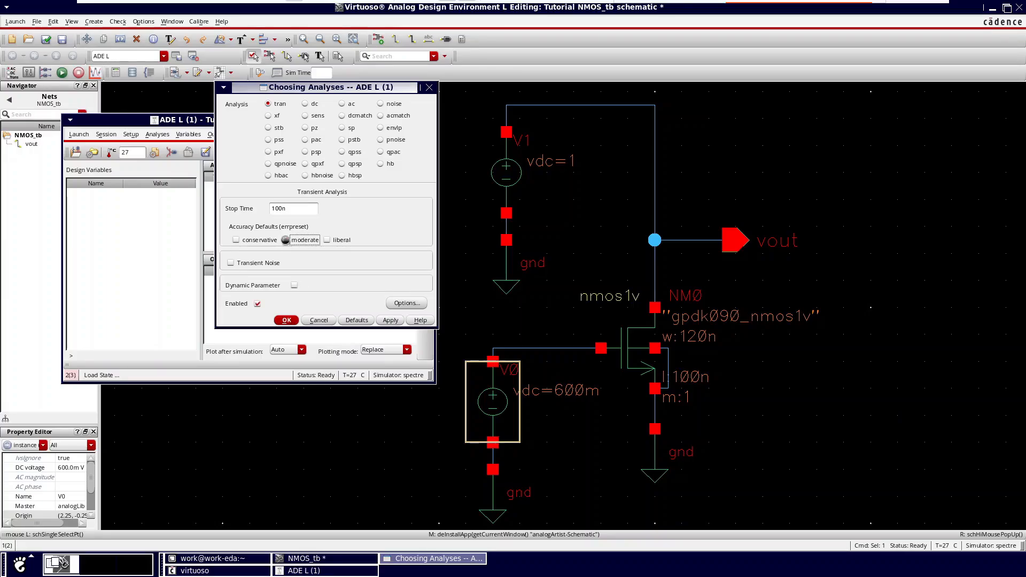
click(285, 320)
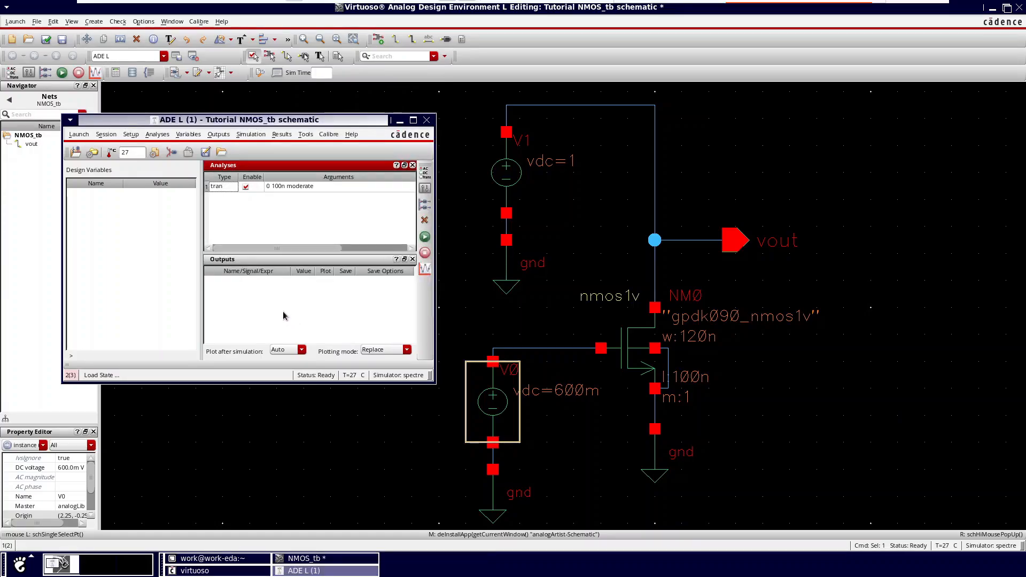
Step: Add the vout net and the drain terminal of transistor NM0 from the schematic as plotted outputs
click(265, 305)
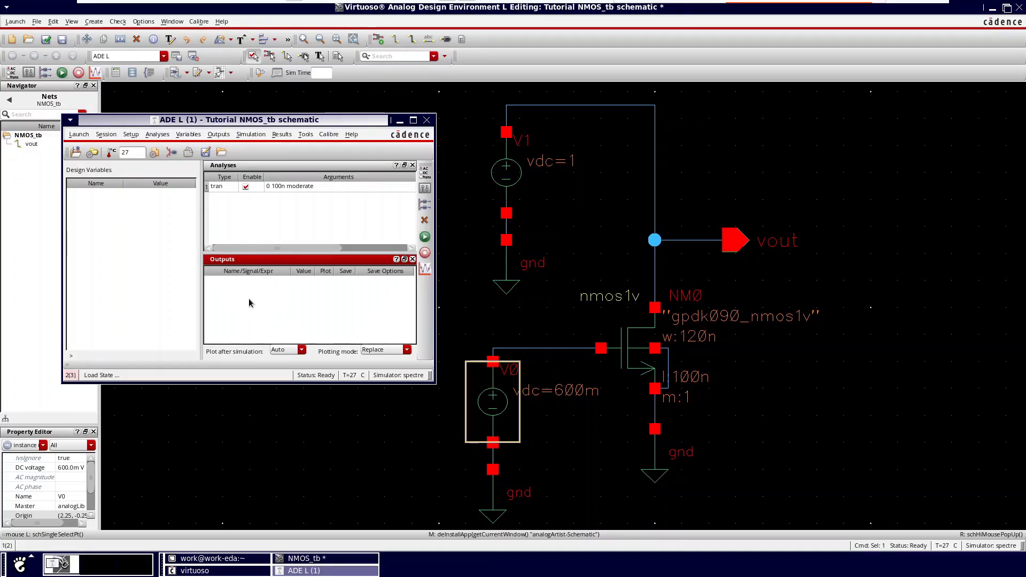
right_click(257, 298)
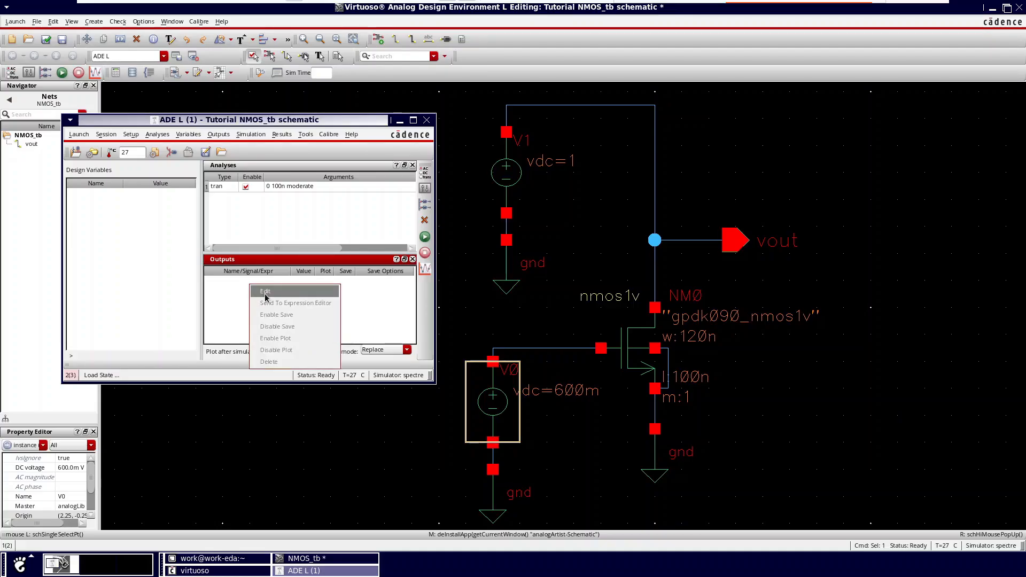
click(267, 292)
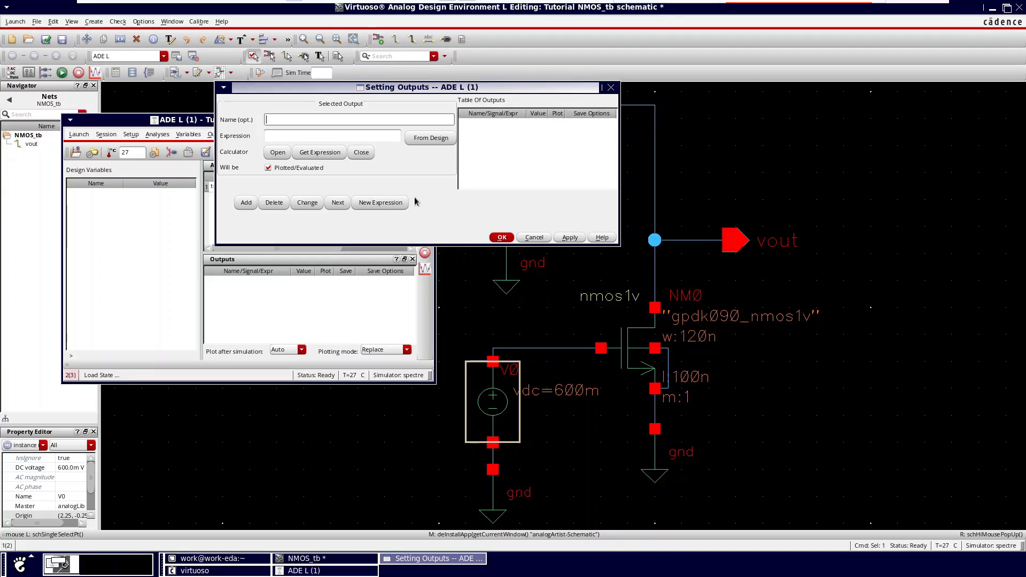
click(426, 140)
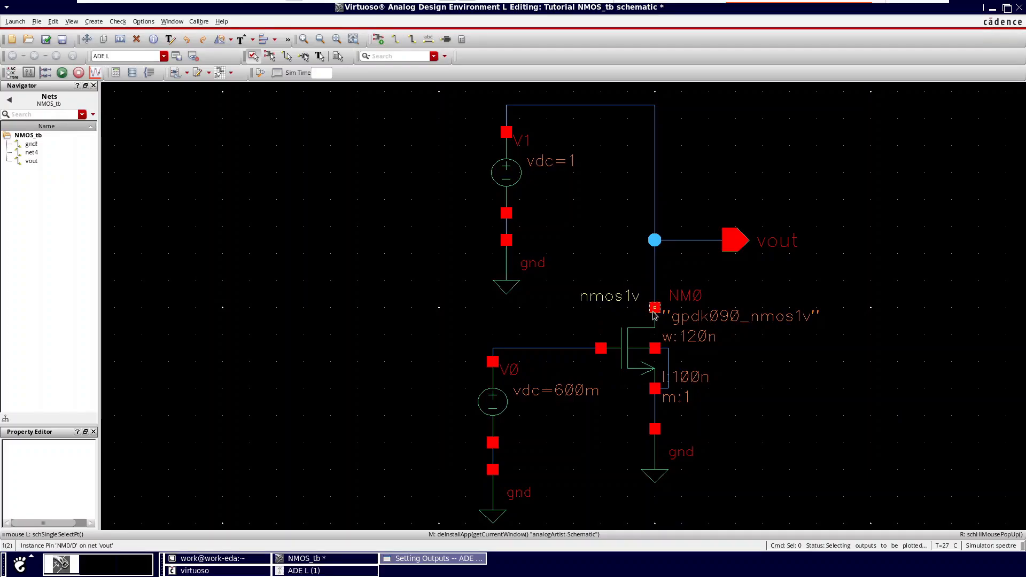
click(657, 199)
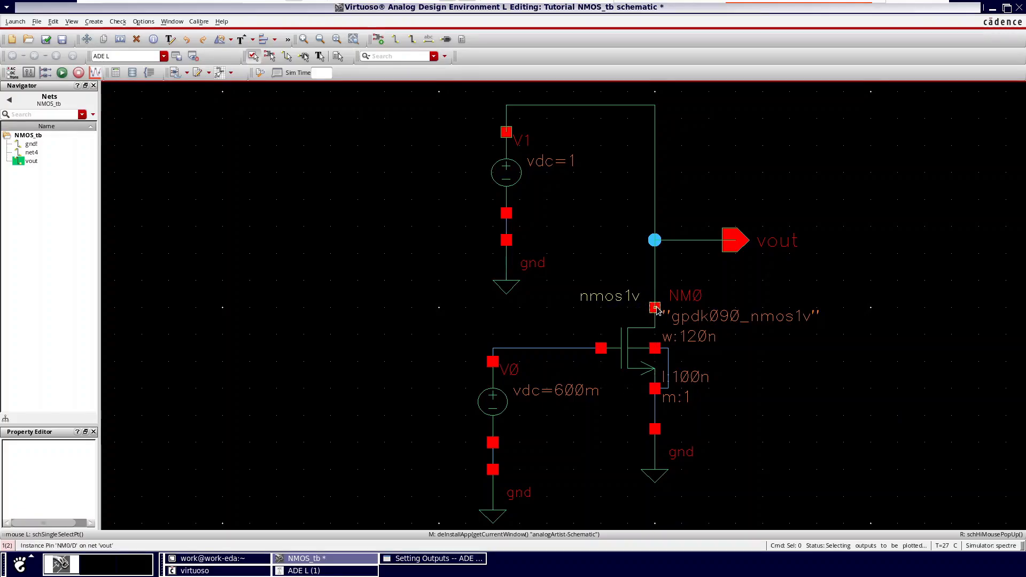
click(657, 309)
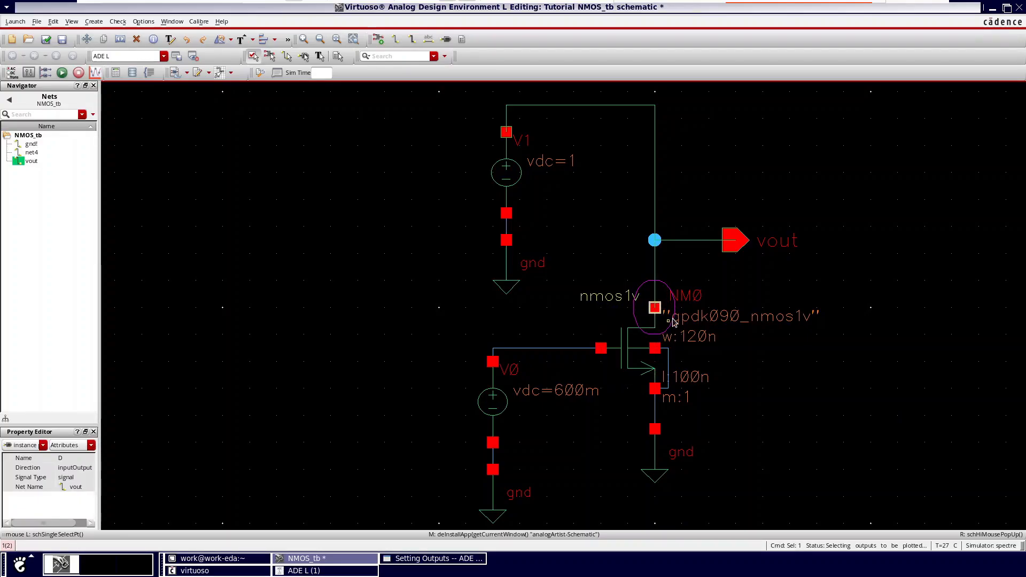
click(431, 559)
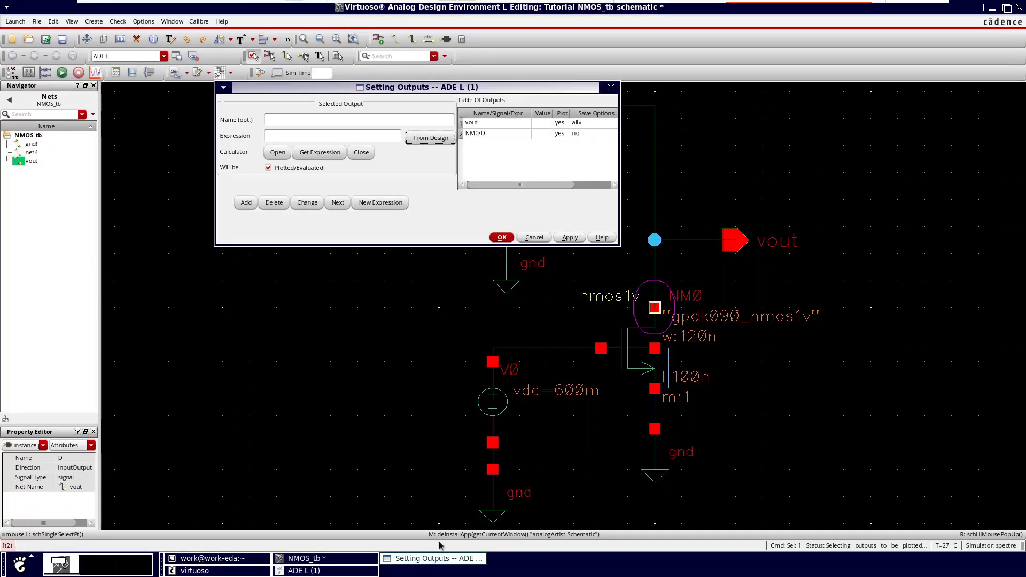
click(502, 237)
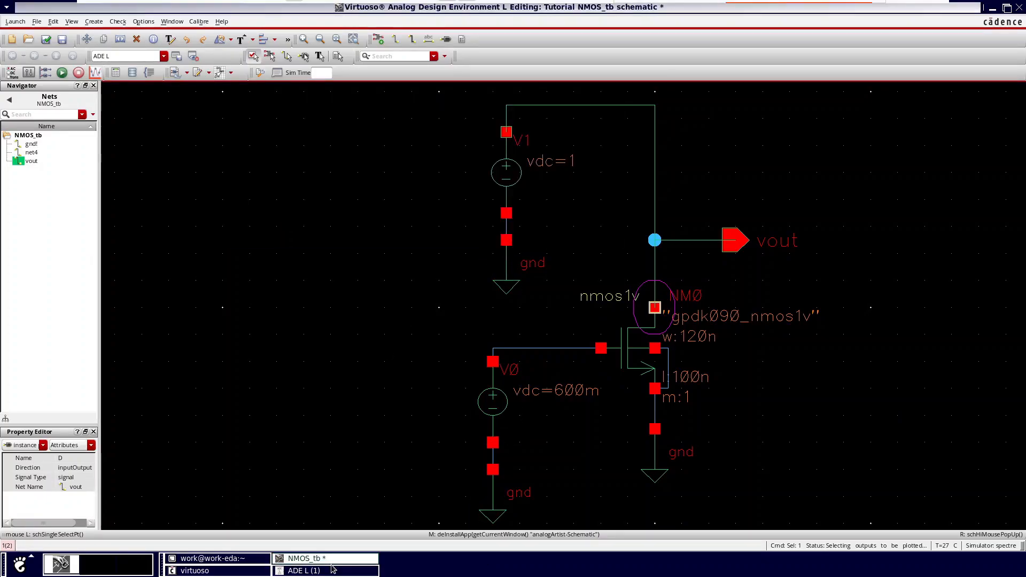
Step: Netlist and run the transient simulation from ADE L, and maximize the resulting waveform window
click(304, 571)
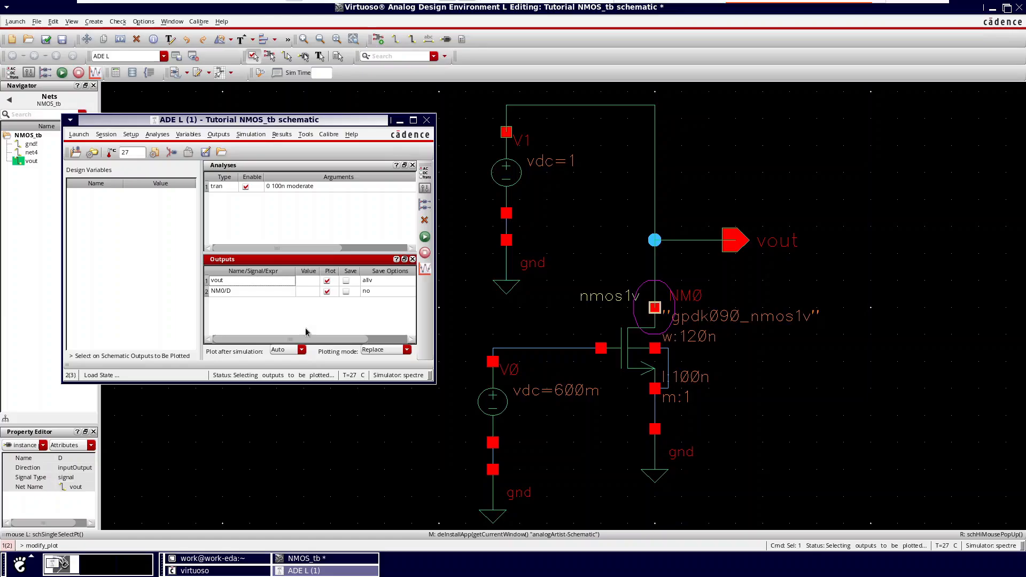
click(425, 238)
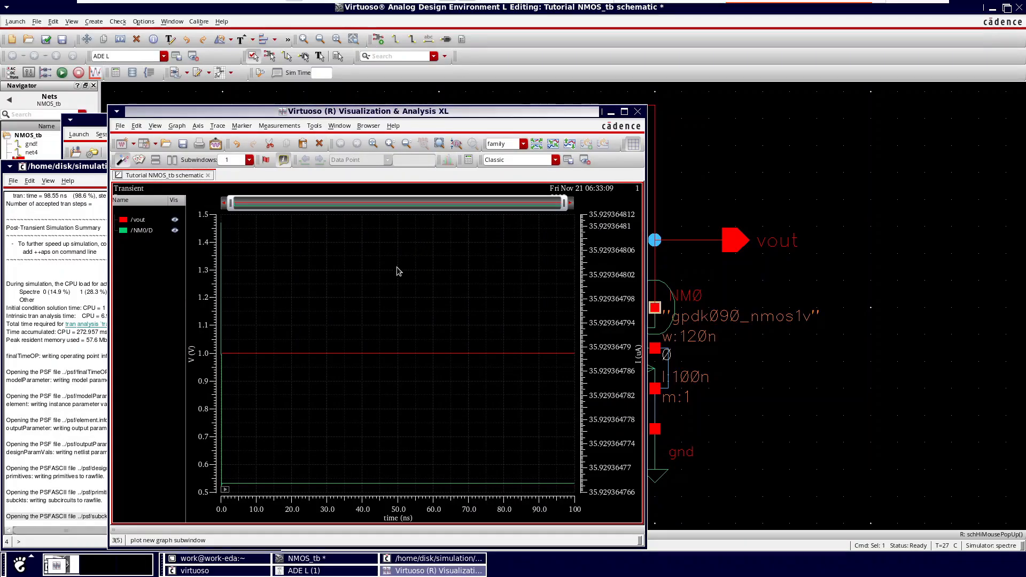
click(624, 112)
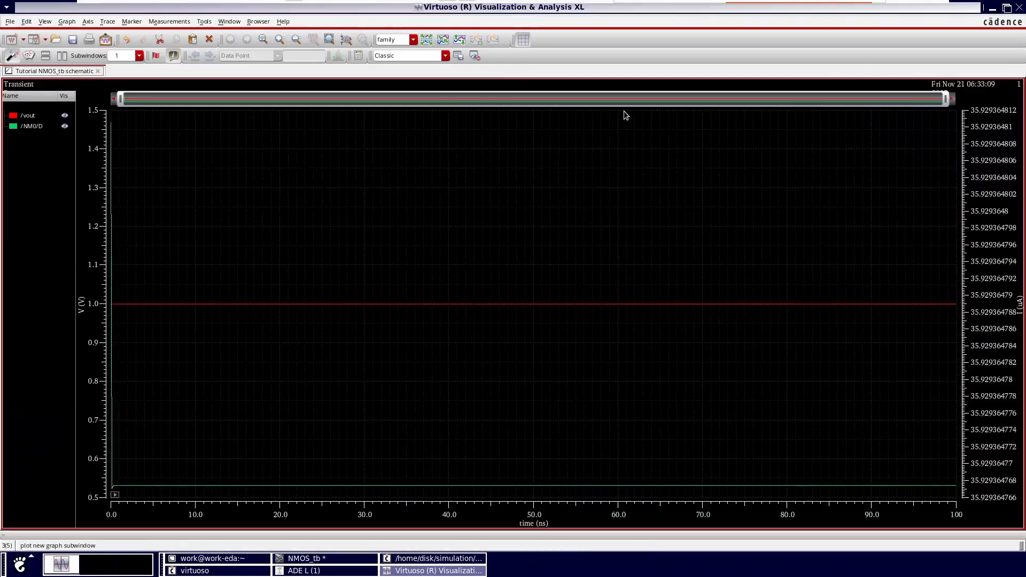
Step: Read vout and the drain current with a vertical marker moved to about 34 ns, and close the waveform window
key(v)
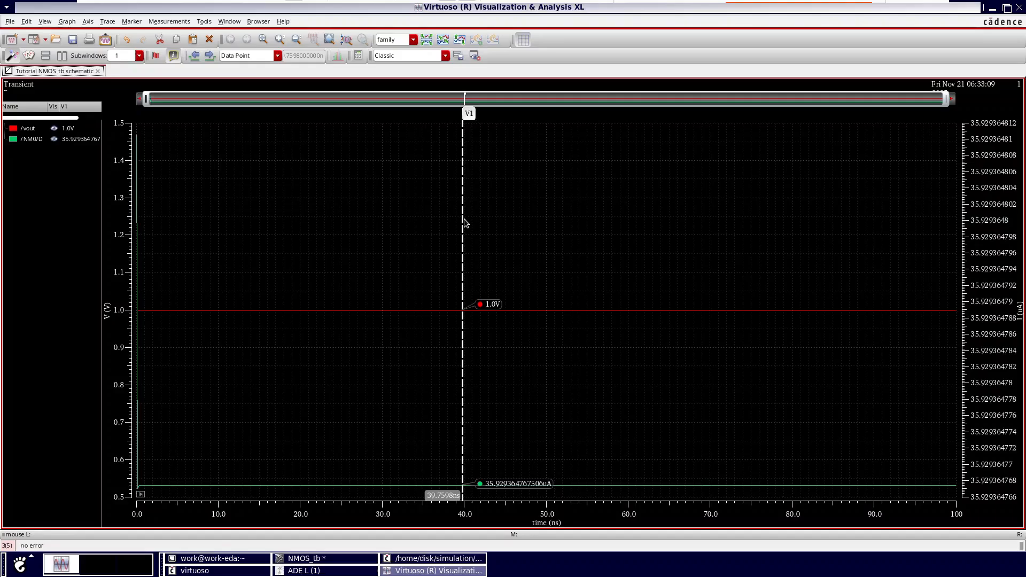
mouse_move(463, 219)
mouse_down()
mouse_move(419, 218)
mouse_move(430, 216)
mouse_up()
mouse_move(460, 315)
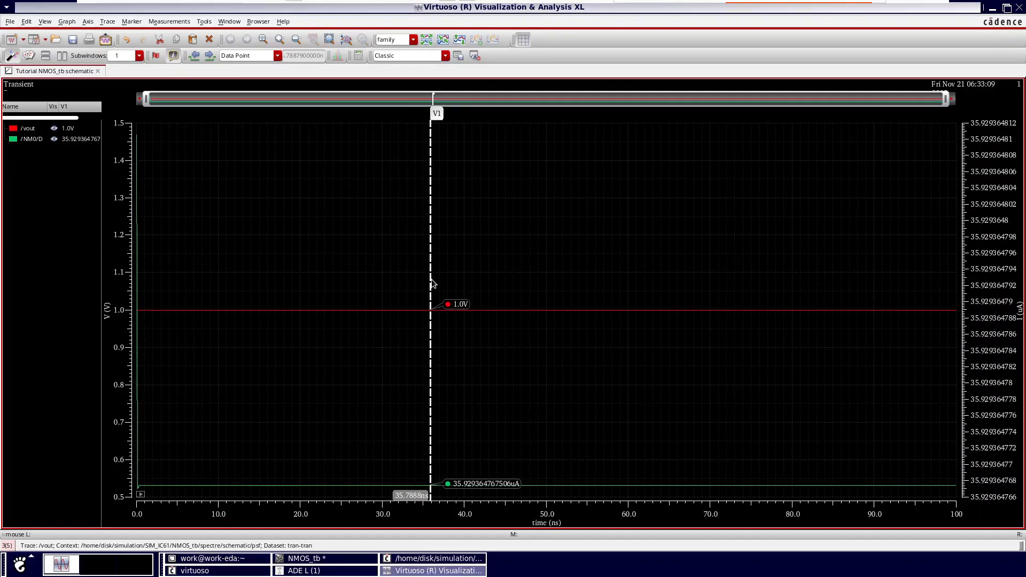
drag(431, 279, 427, 279)
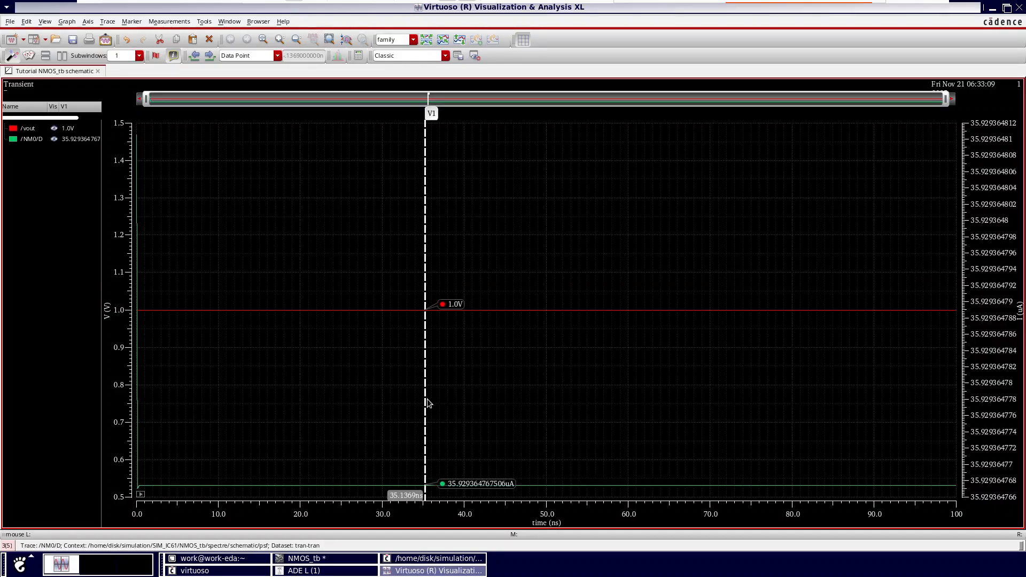
drag(426, 405, 415, 396)
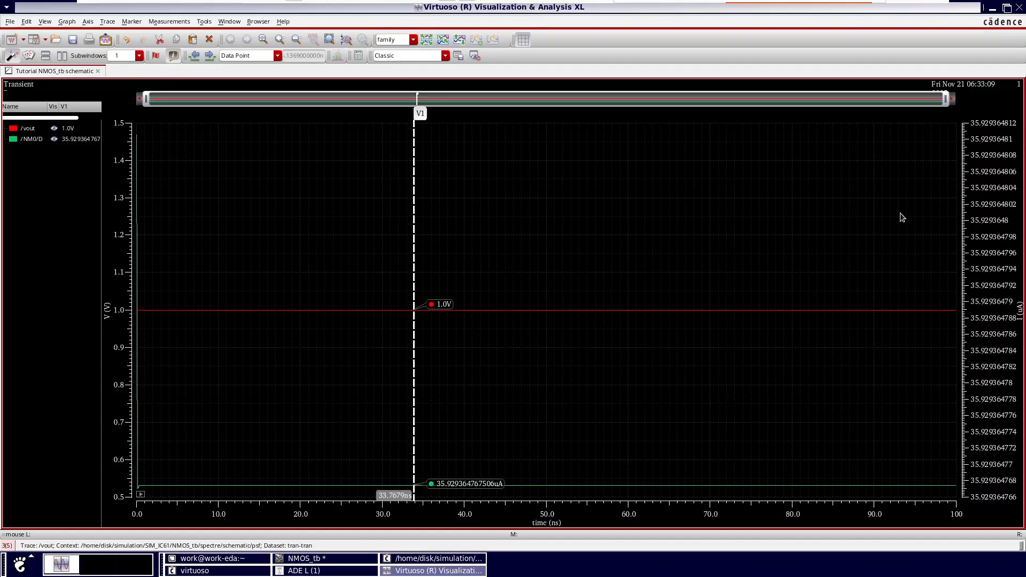
click(1018, 9)
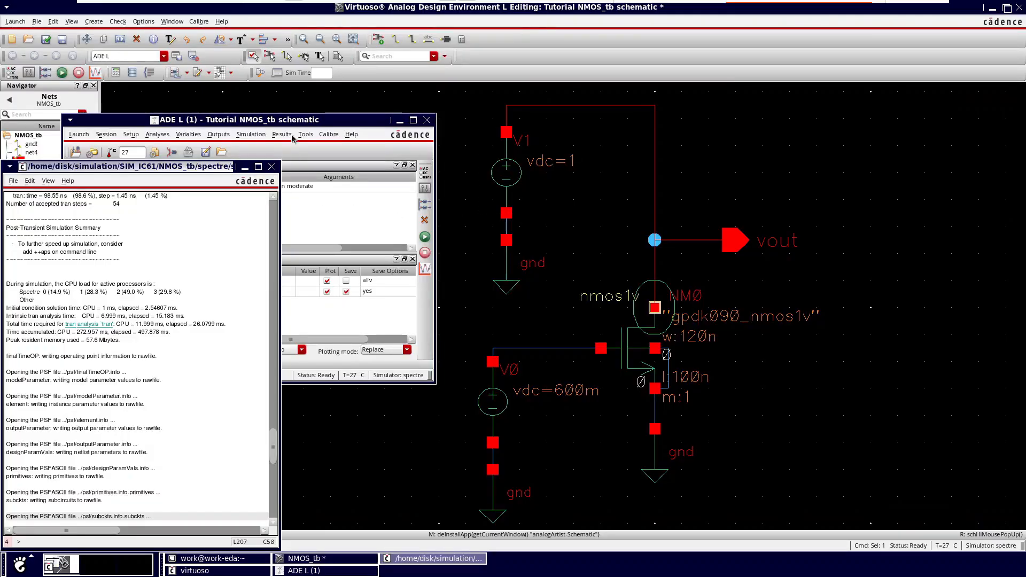
Step: Delete the transient analysis from the ADE L session
drag(305, 121, 450, 109)
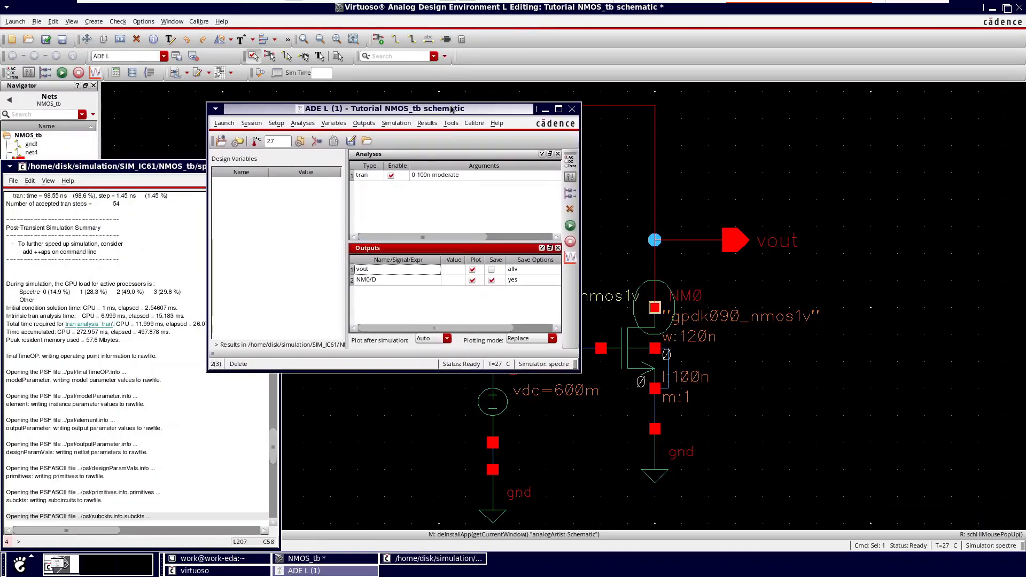
click(376, 203)
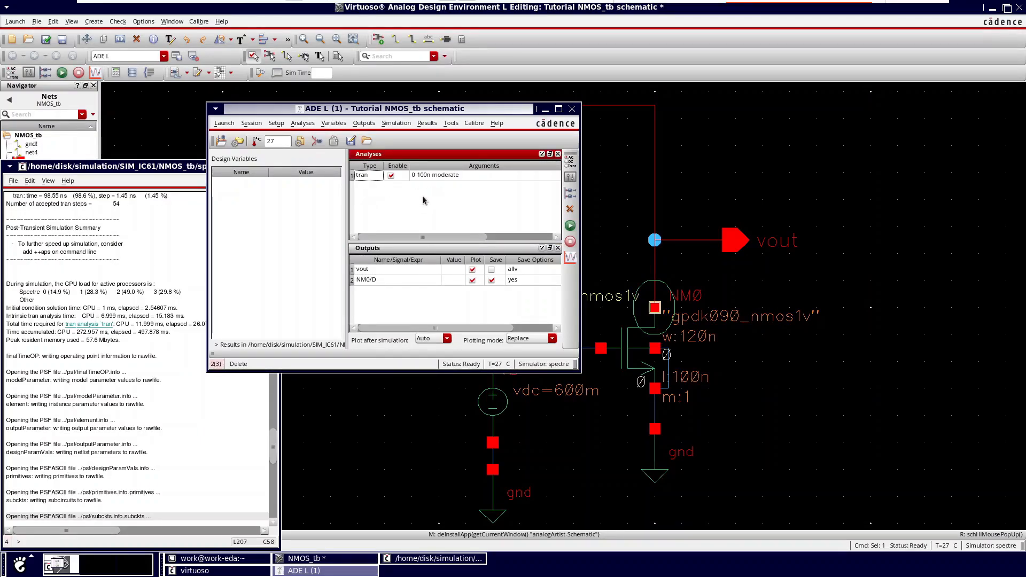
right_click(442, 174)
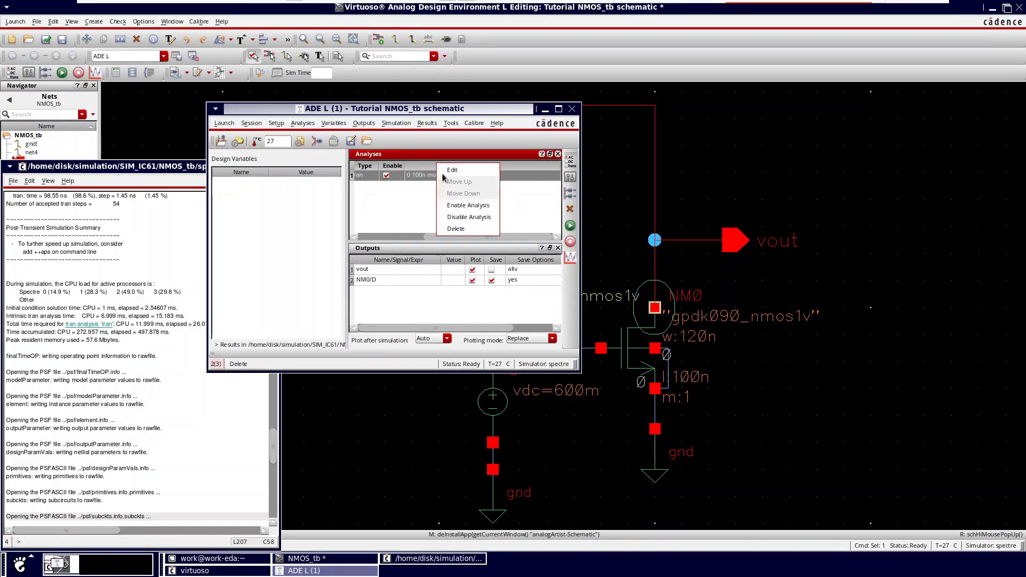
click(454, 230)
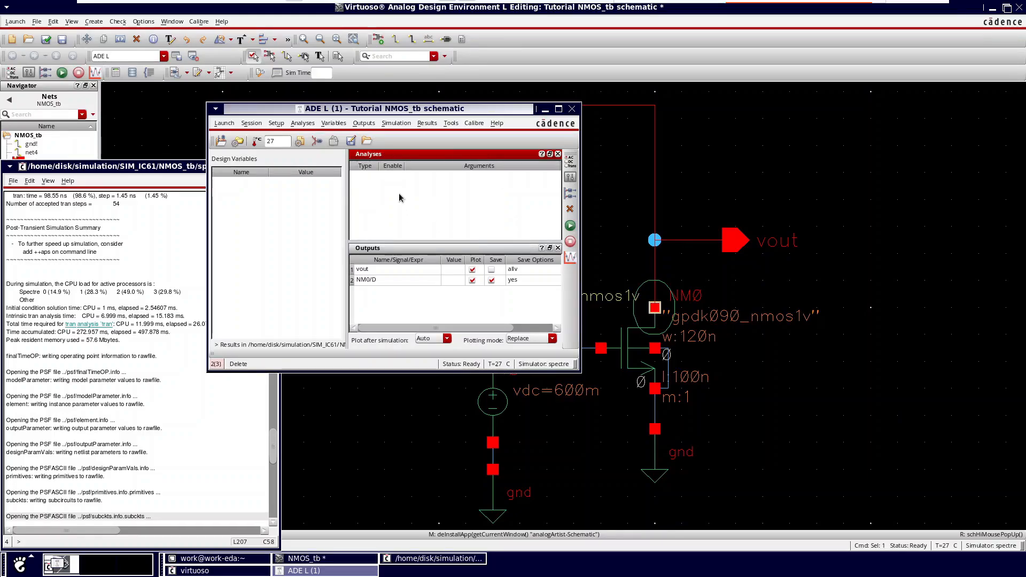
Step: Start a new dc analysis that saves the DC operating point and sweeps a component parameter
right_click(399, 185)
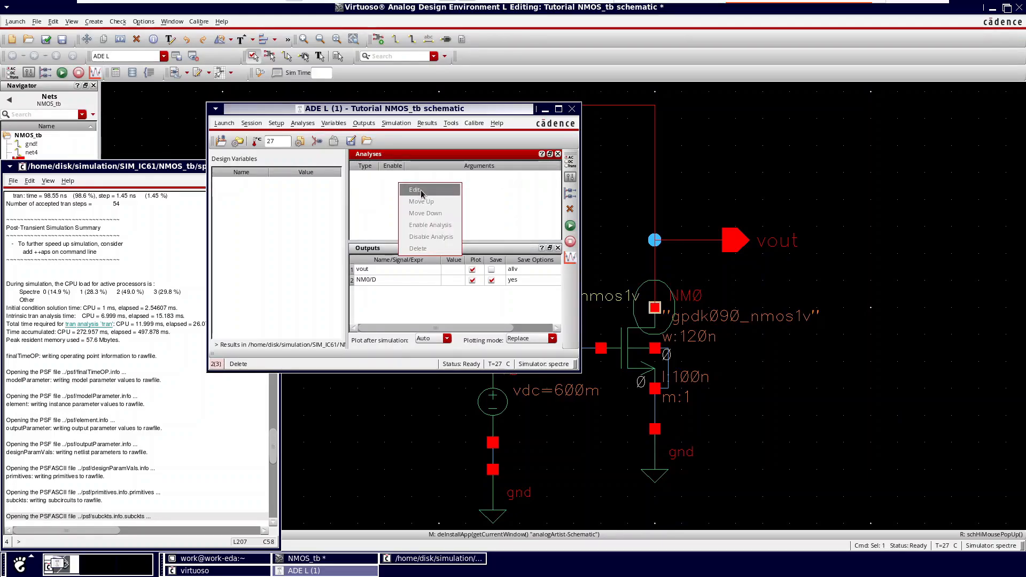
click(421, 192)
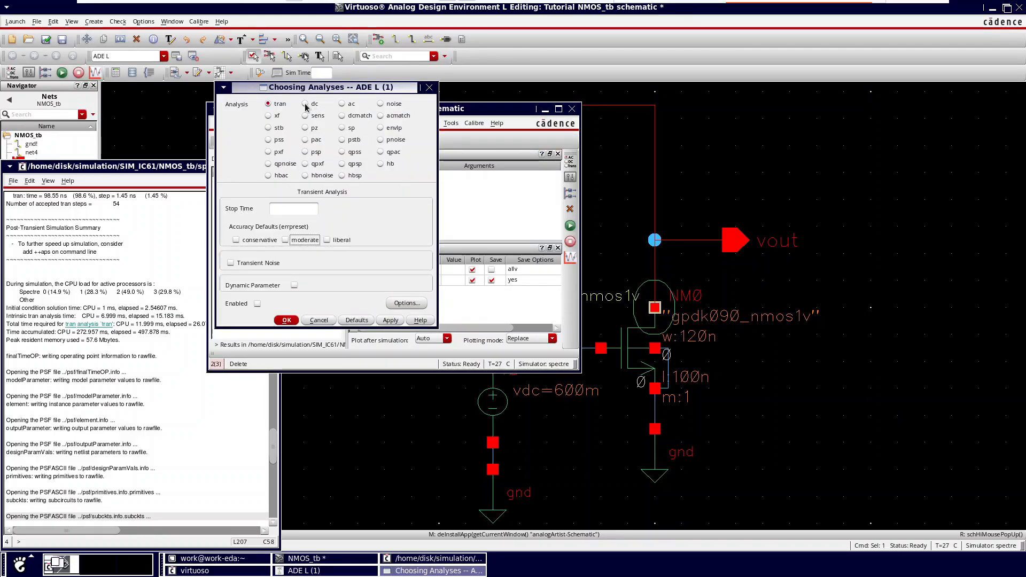
click(305, 104)
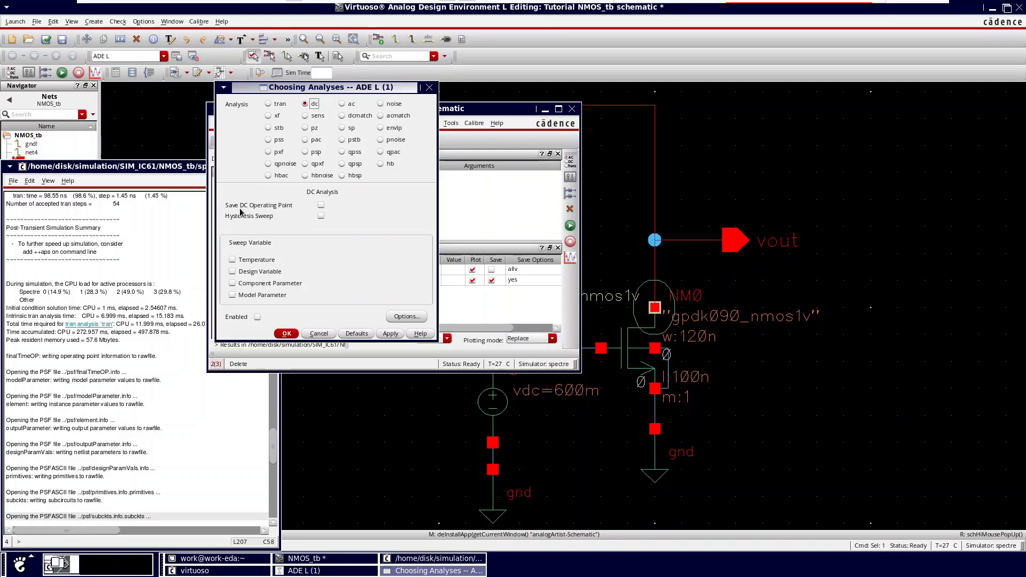
click(321, 206)
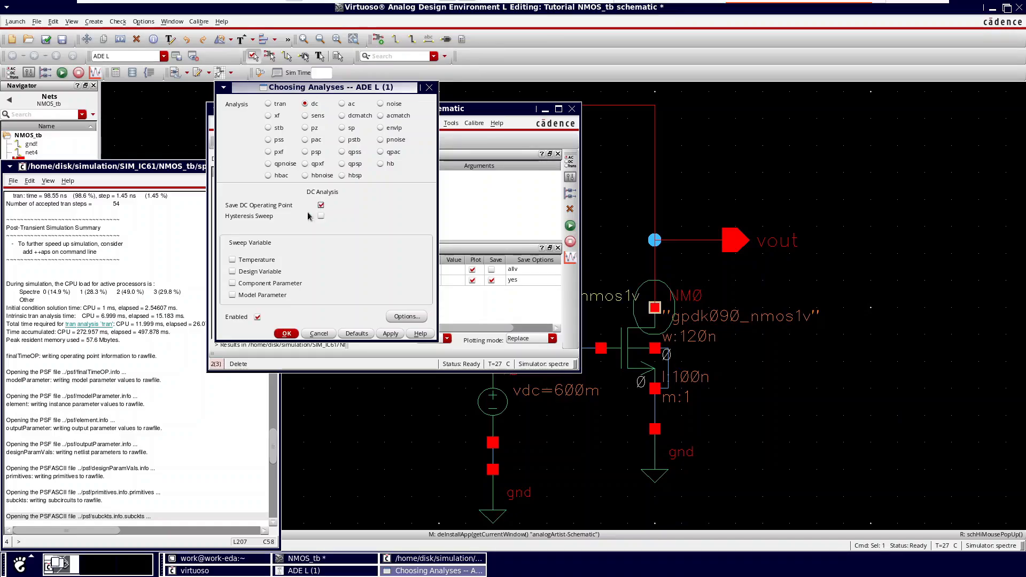
click(233, 284)
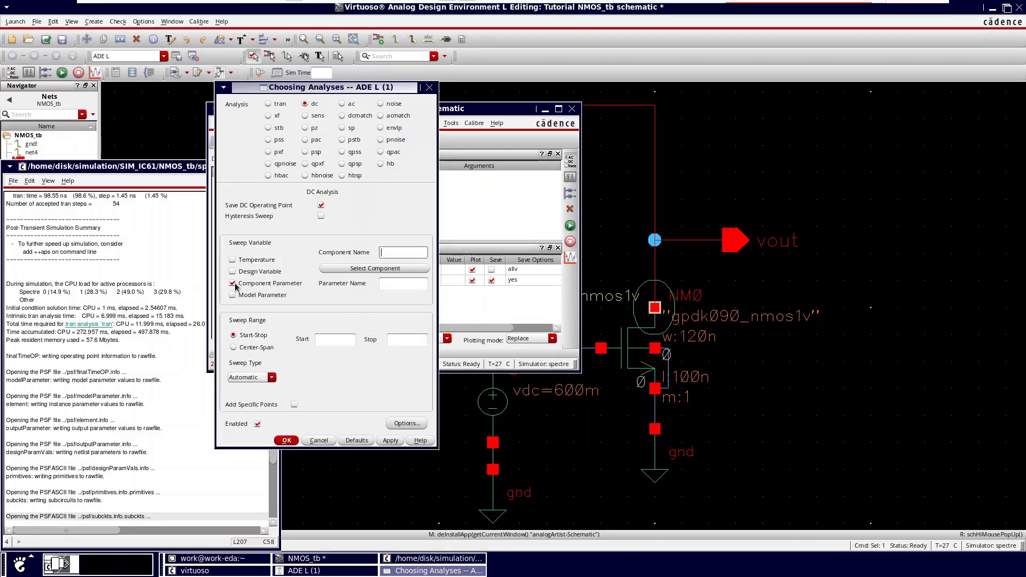
Step: Pick the gate voltage source V0 from the schematic and select its DC voltage as the sweep parameter
click(377, 269)
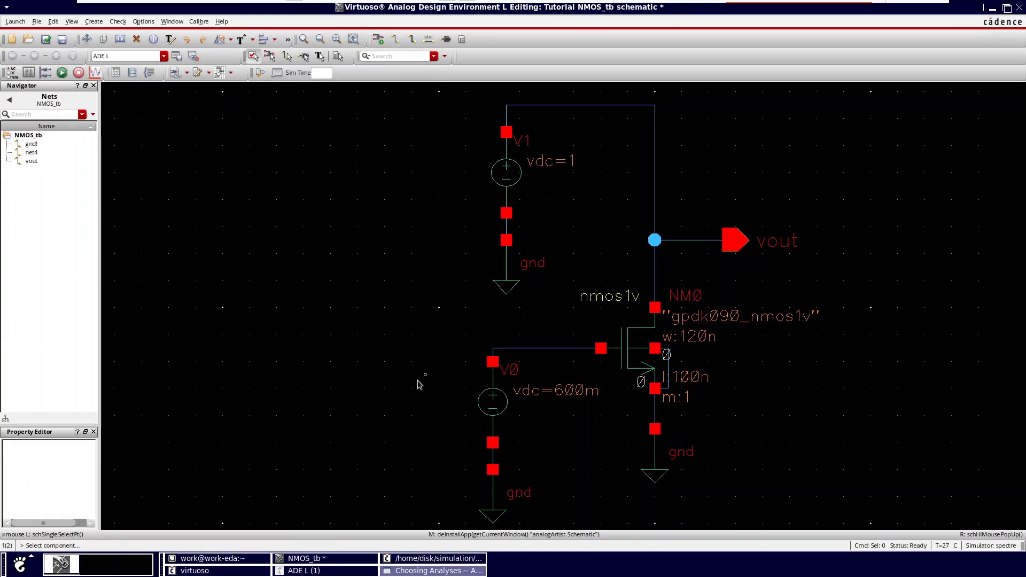
click(496, 407)
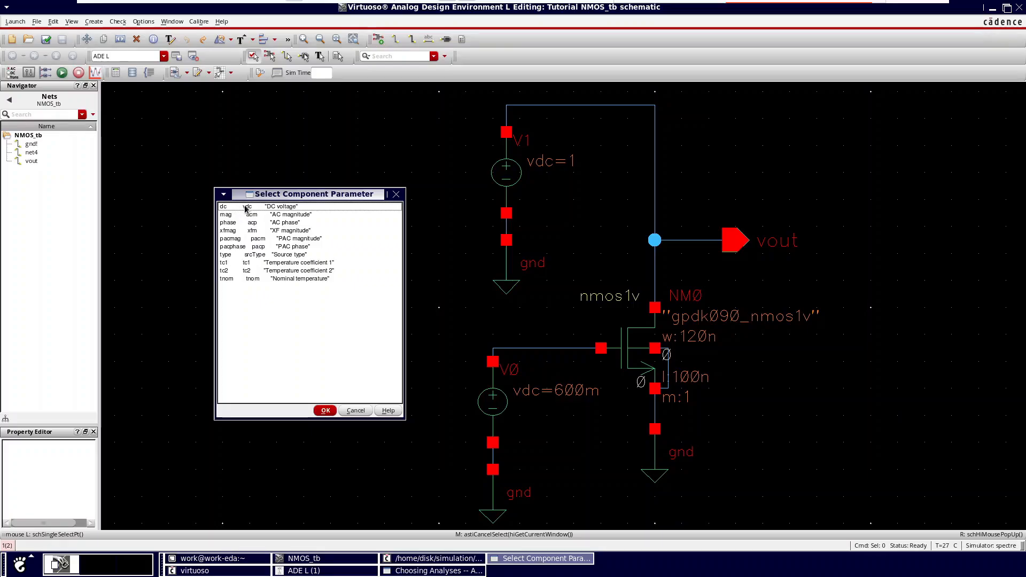
click(325, 412)
click(434, 571)
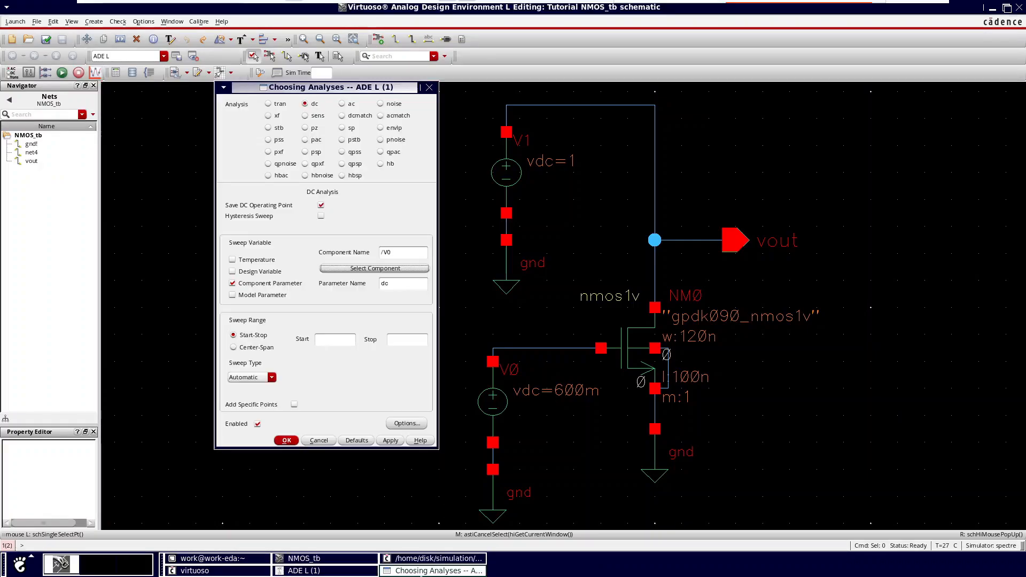
Step: Set the sweep range to start at 0 and stop at 1, and accept the dc analysis
click(329, 339)
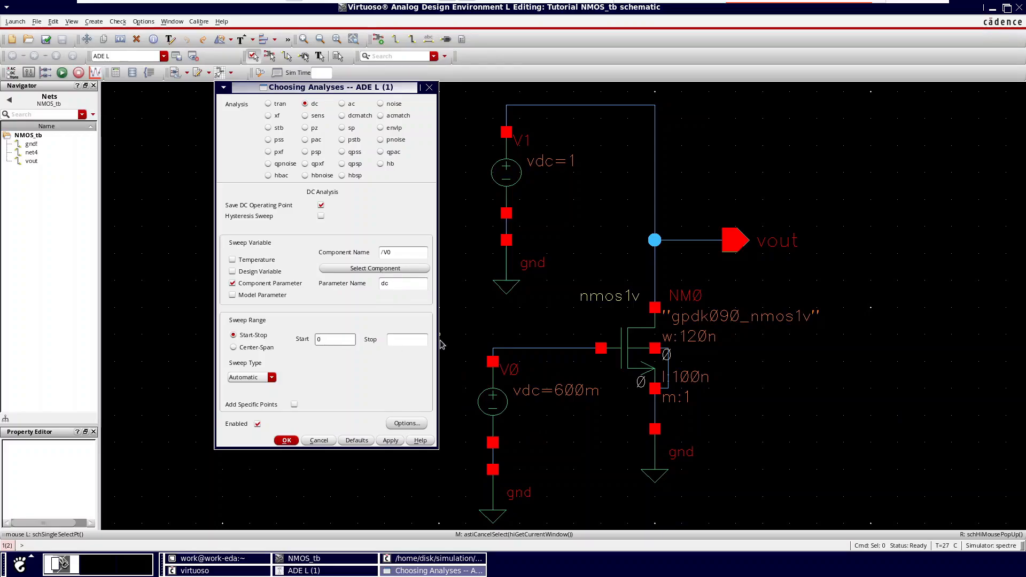
click(401, 342)
click(286, 440)
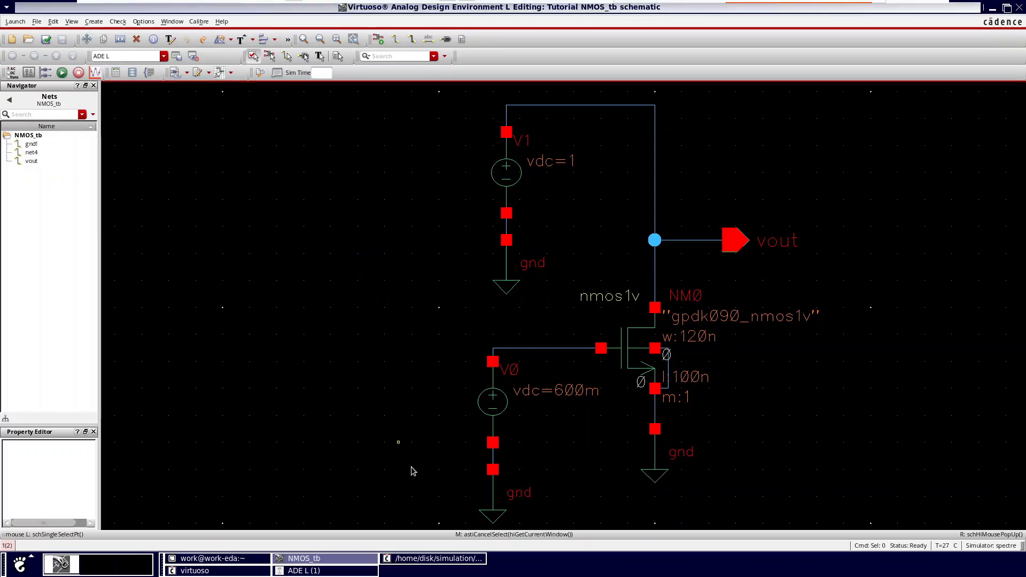
Step: Add the gate net between V0 and the NMOS from the schematic as another plotted output in ADE L
click(320, 571)
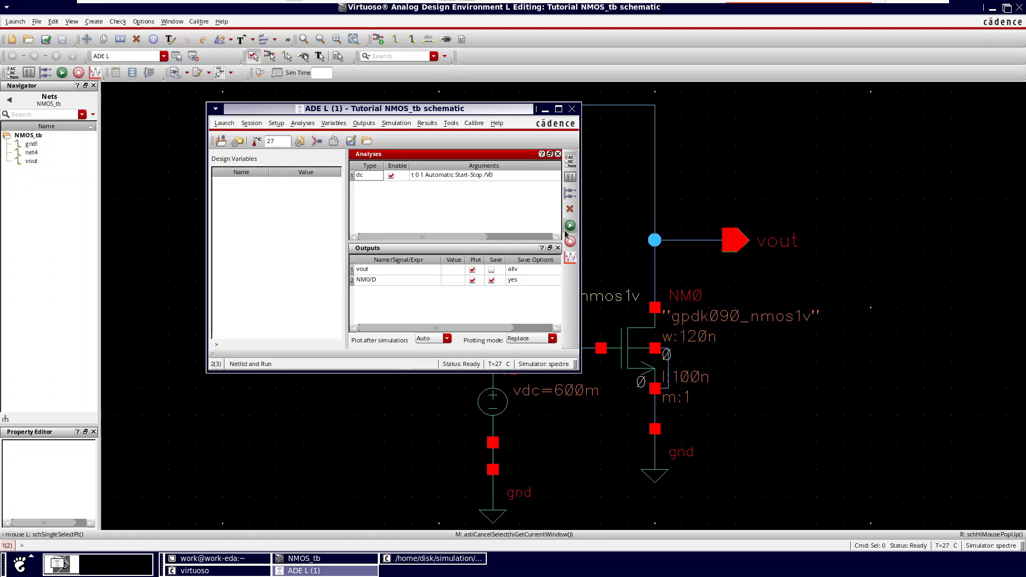
drag(450, 111, 279, 114)
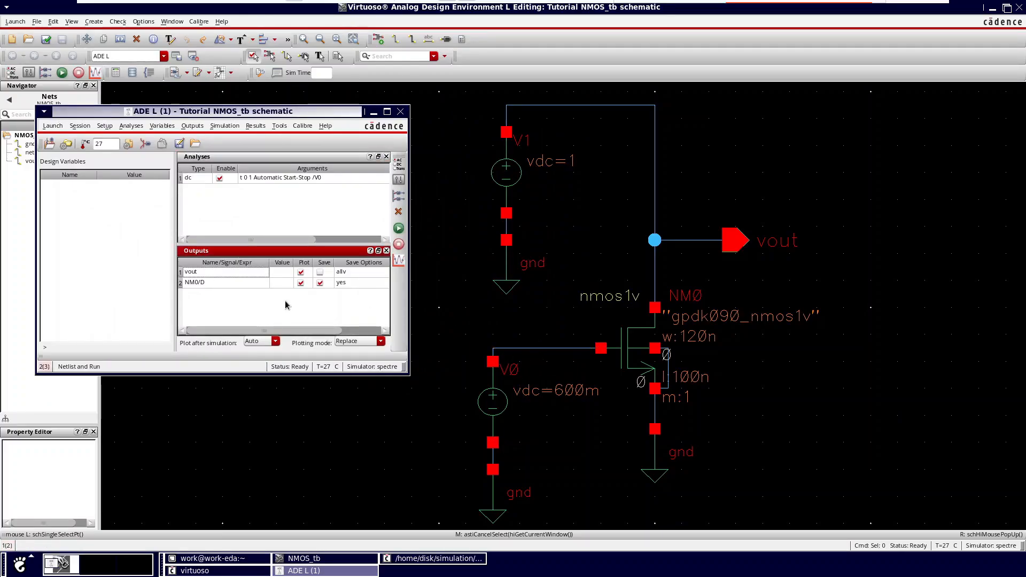
click(256, 308)
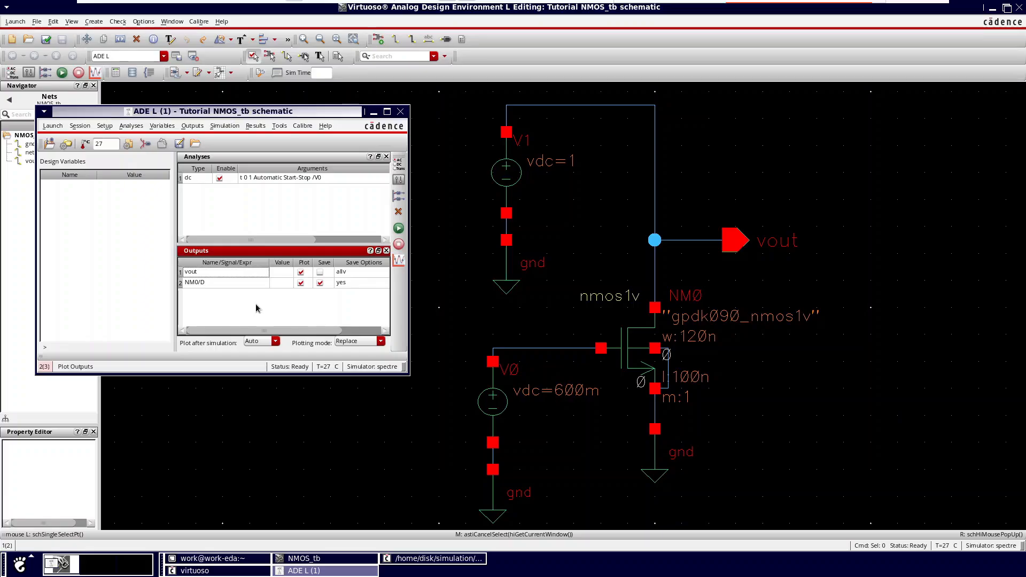
right_click(256, 308)
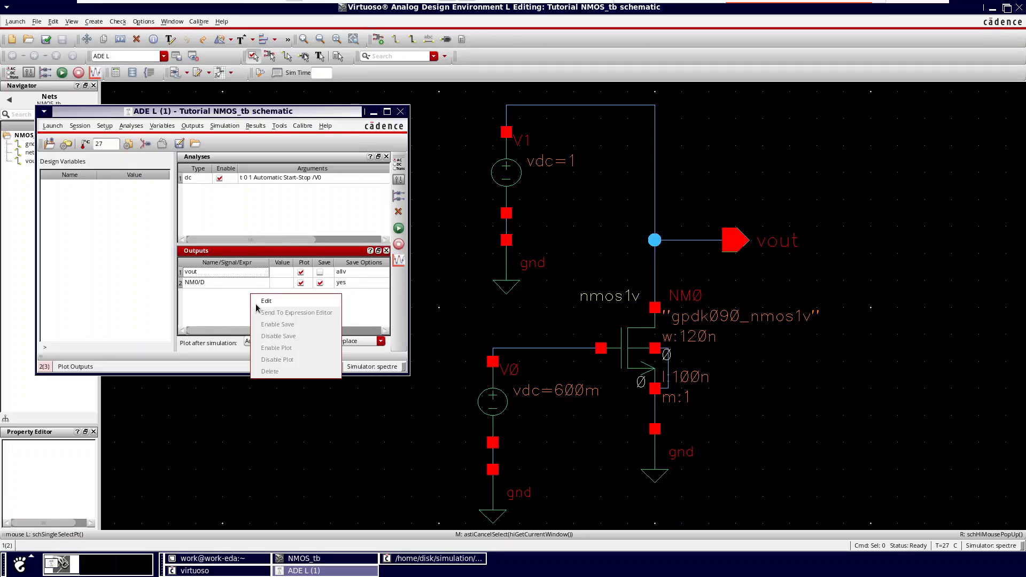
click(265, 302)
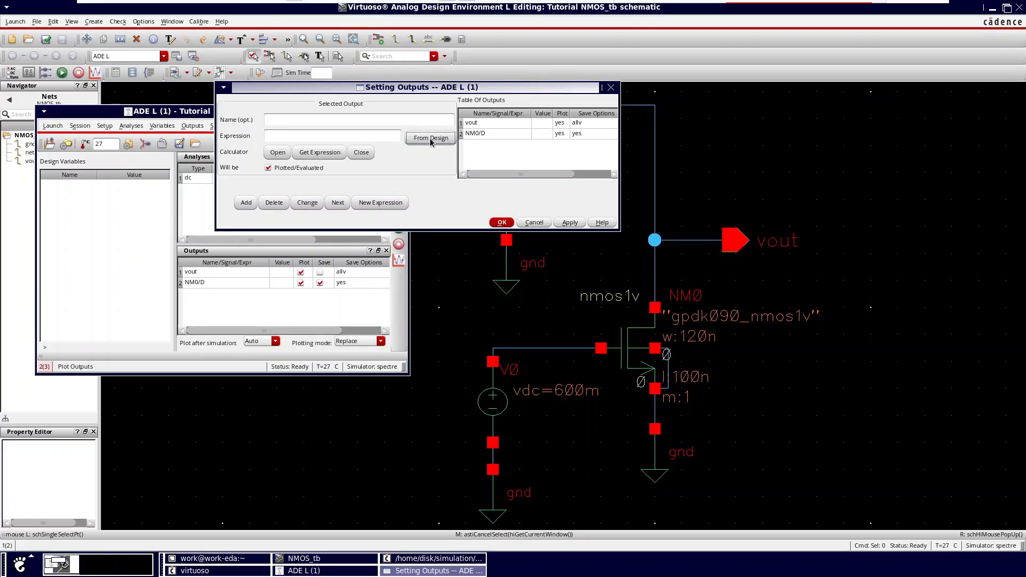
click(431, 138)
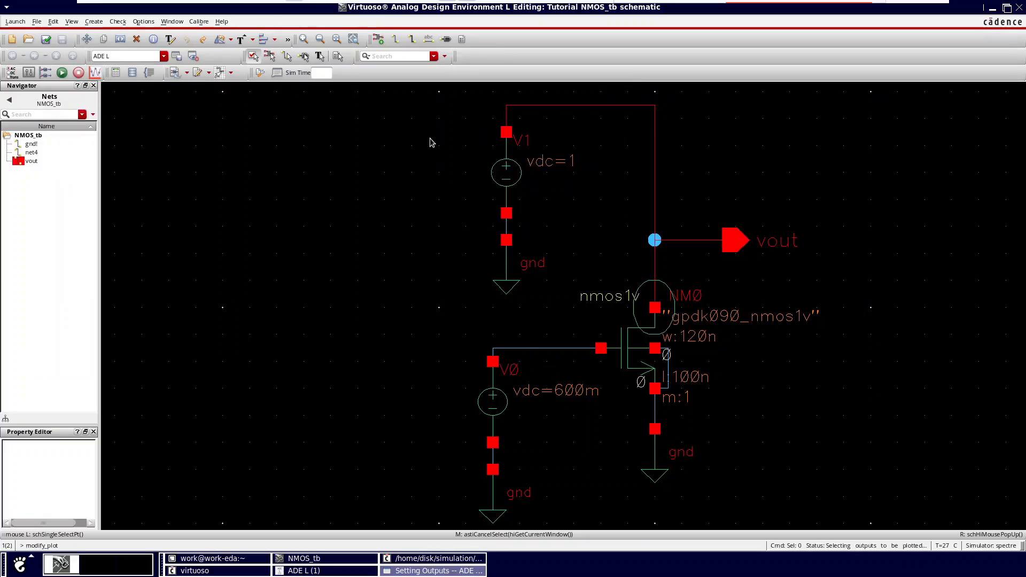
click(550, 350)
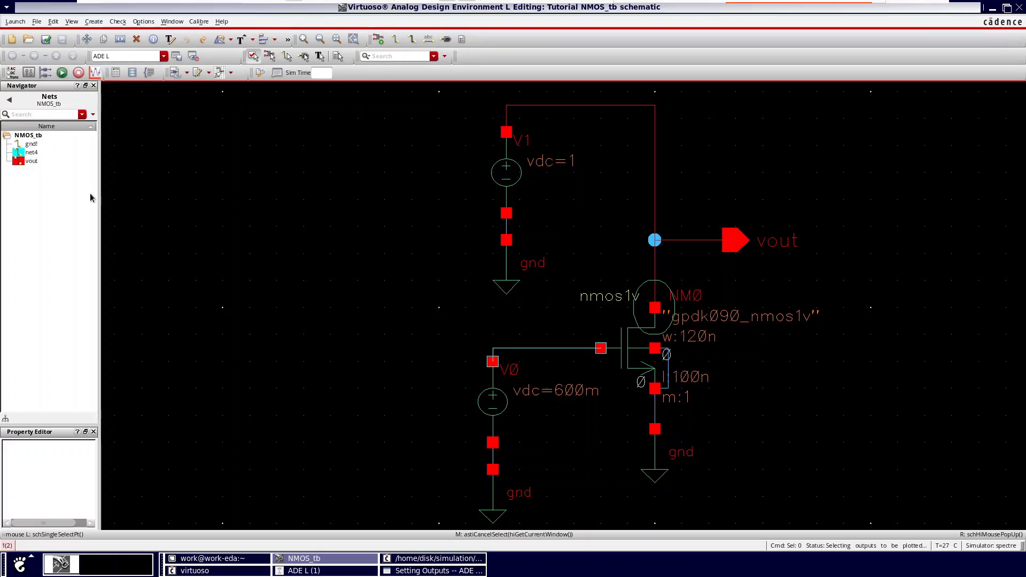
click(432, 570)
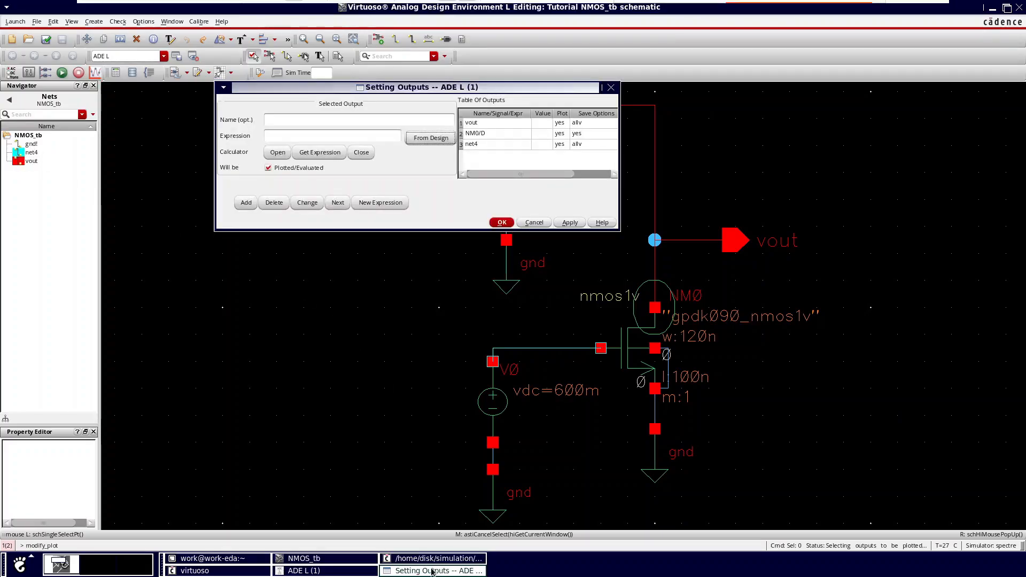
click(503, 222)
click(340, 571)
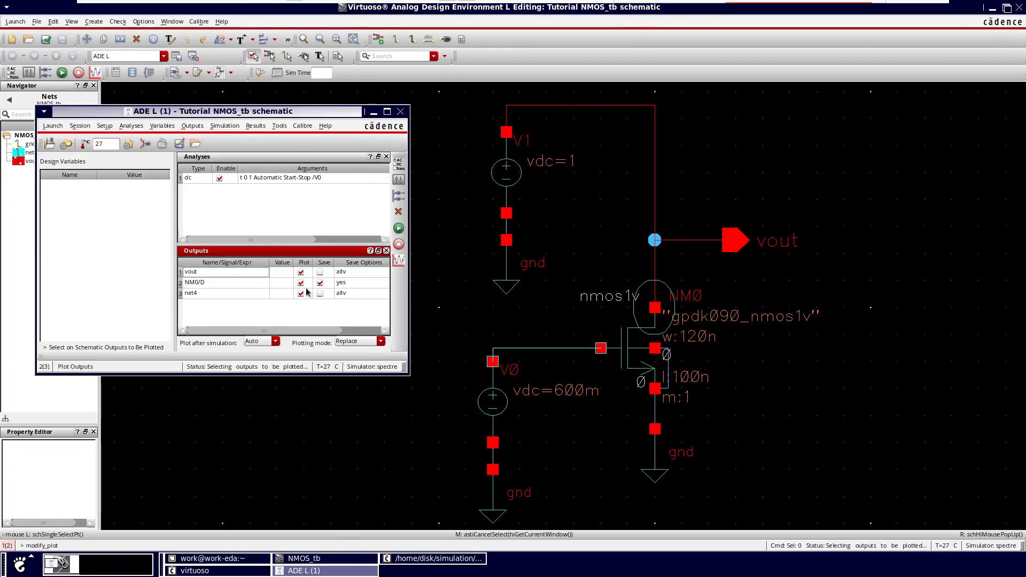
Step: Netlist and run the DC sweep, and hide the vout trace in the maximized waveform window
click(399, 229)
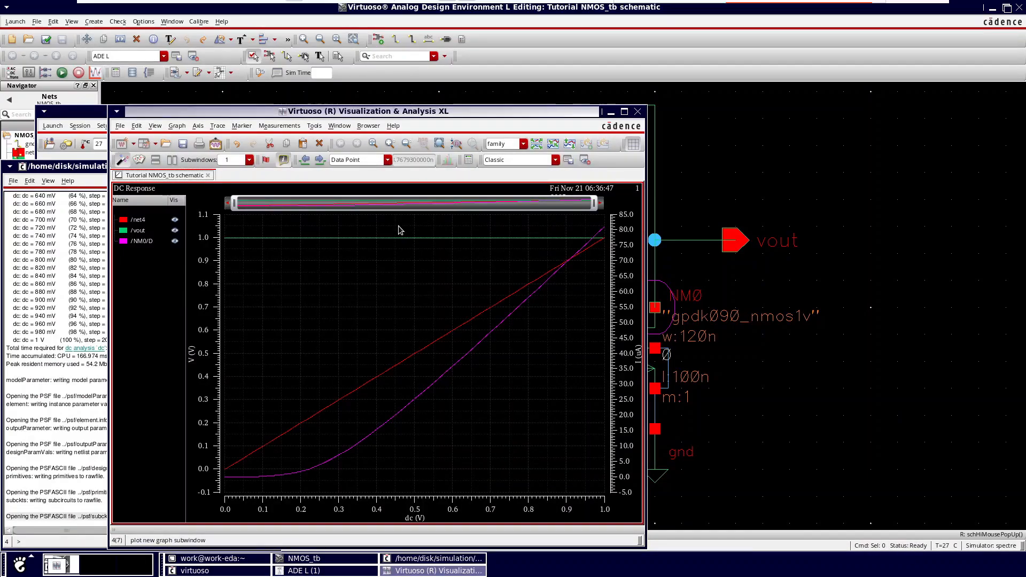
click(625, 112)
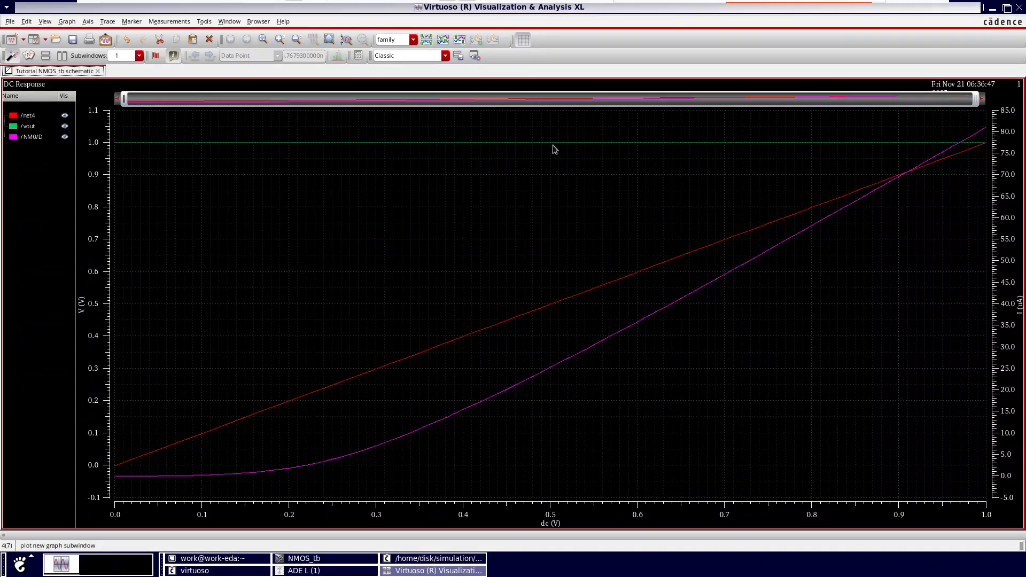
click(66, 128)
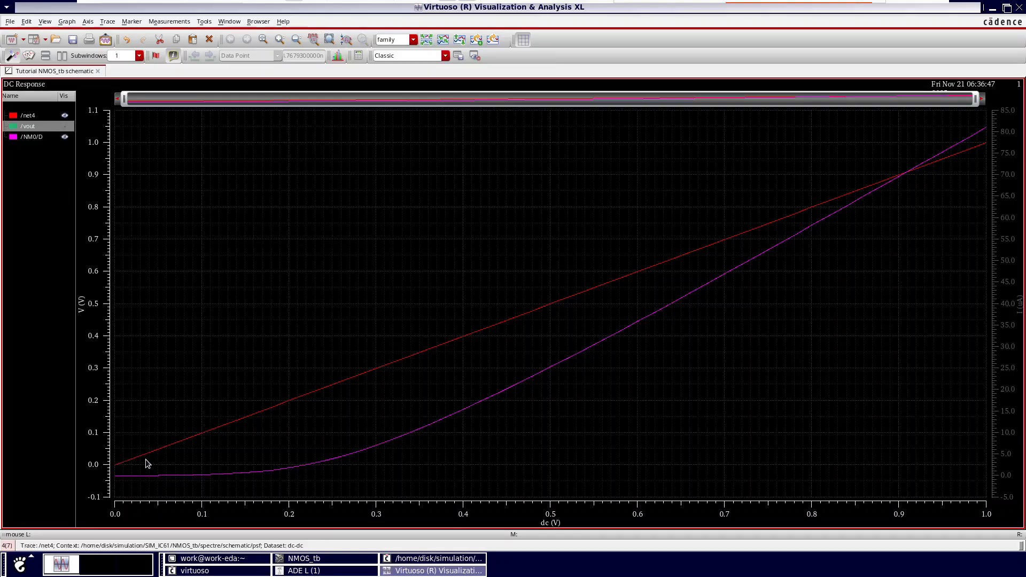
Step: Examine the drain current curve with a vertical marker moved to about 257 mV, and to about 219 mV with the net4 trace hidden
key(v)
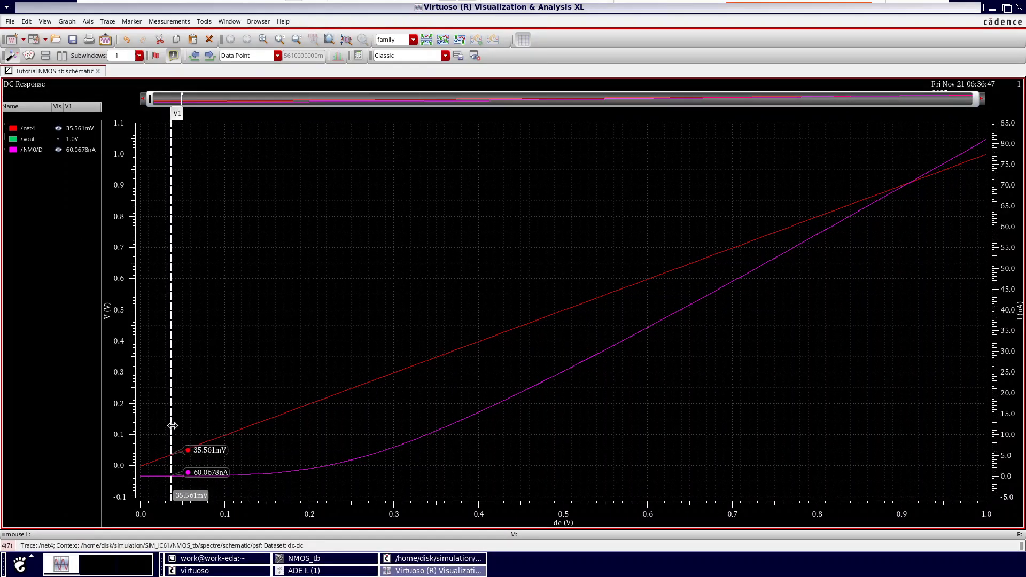
drag(172, 426, 358, 420)
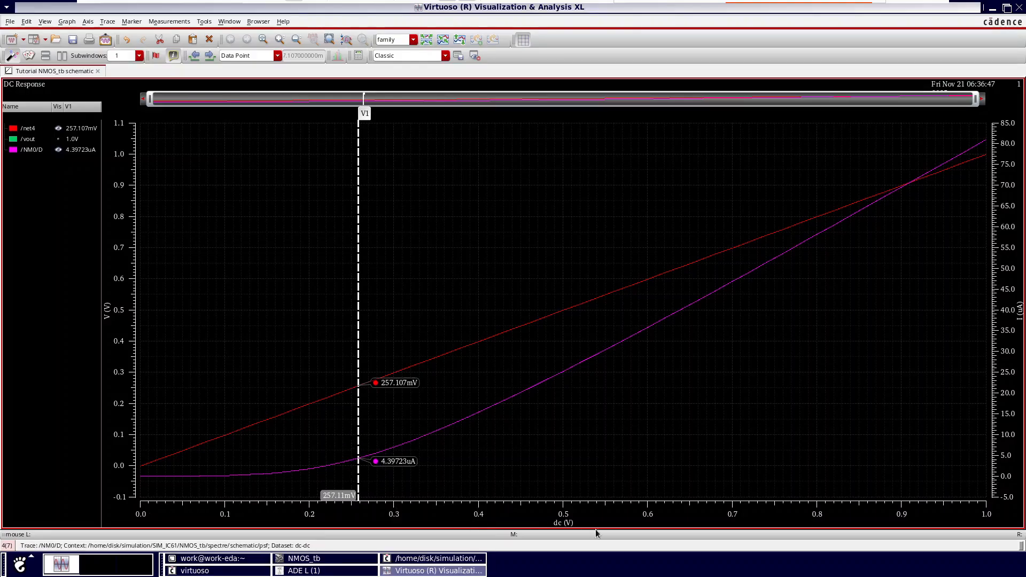
click(58, 128)
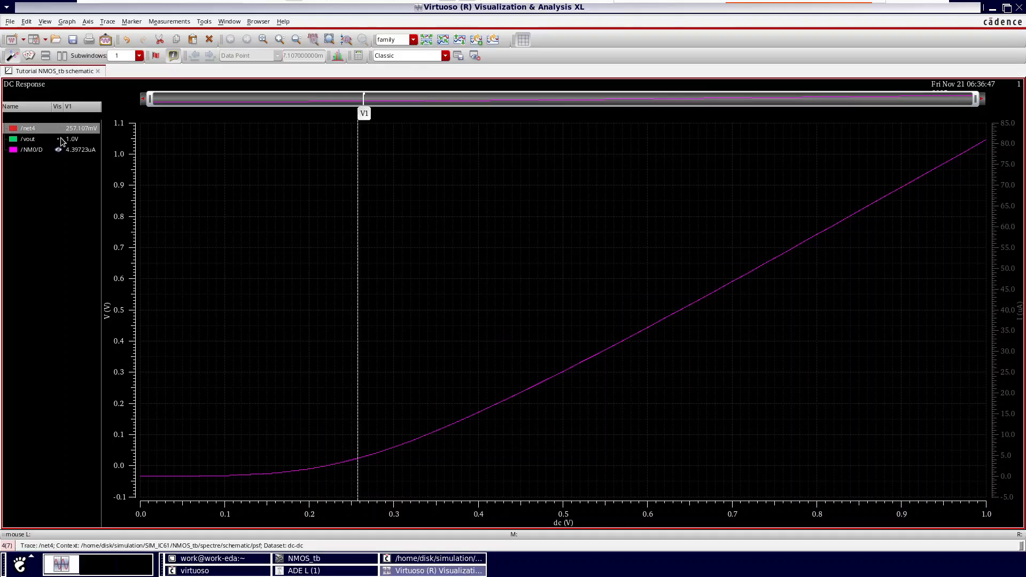
mouse_move(358, 410)
mouse_down()
mouse_move(156, 404)
mouse_move(446, 415)
mouse_move(663, 367)
mouse_move(984, 340)
mouse_move(350, 419)
mouse_move(326, 403)
mouse_up()
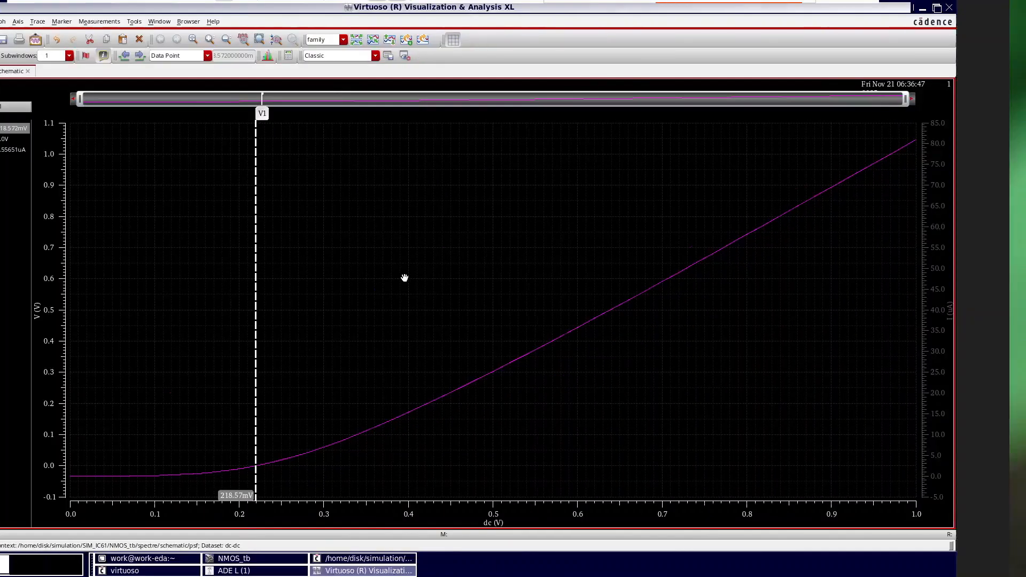